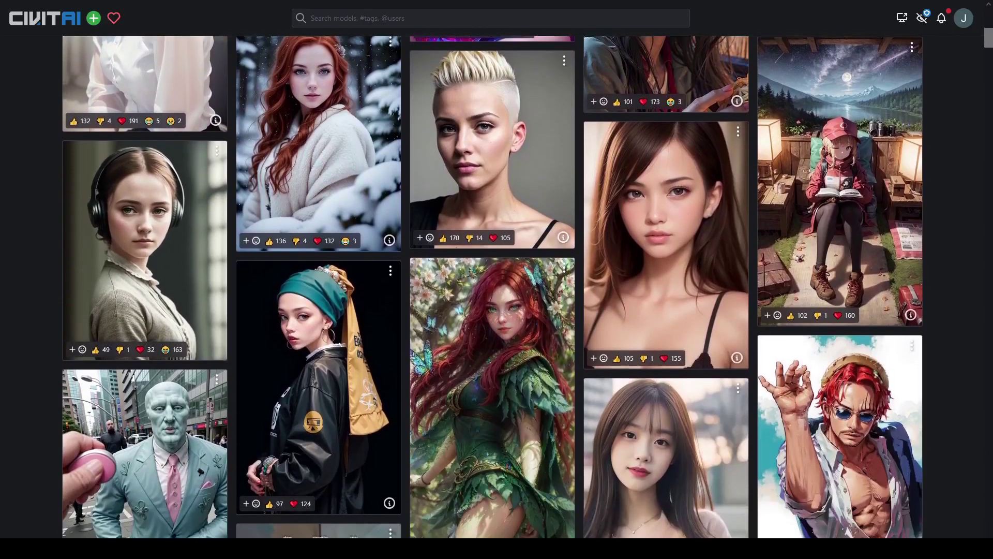
Scroll the README past the Features list and highlight the Installation and Running heading.
{"action": "scroll", "coordinate": [496, 287], "scroll_direction": "down", "scroll_amount": 1}
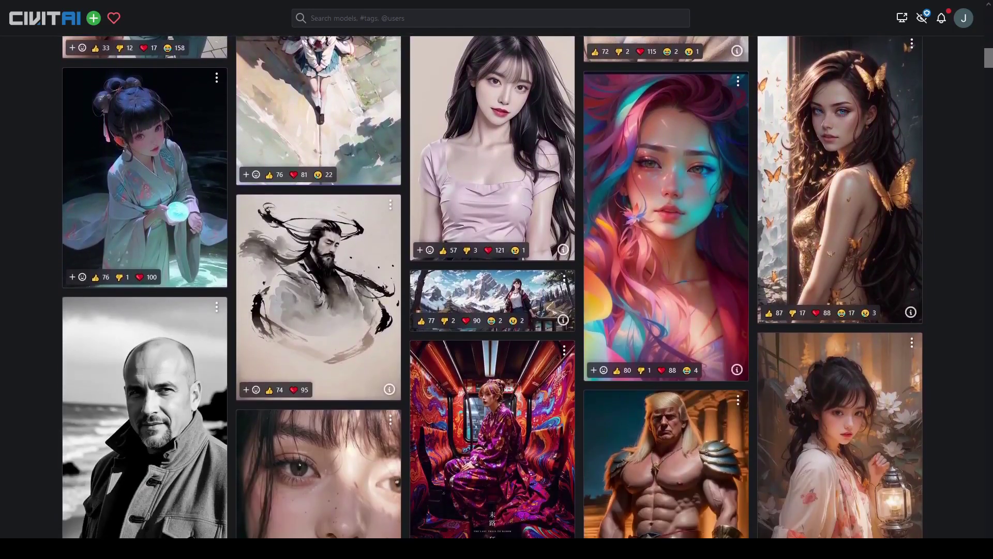
{"action": "scroll", "coordinate": [496, 287], "scroll_direction": "down", "scroll_amount": 1}
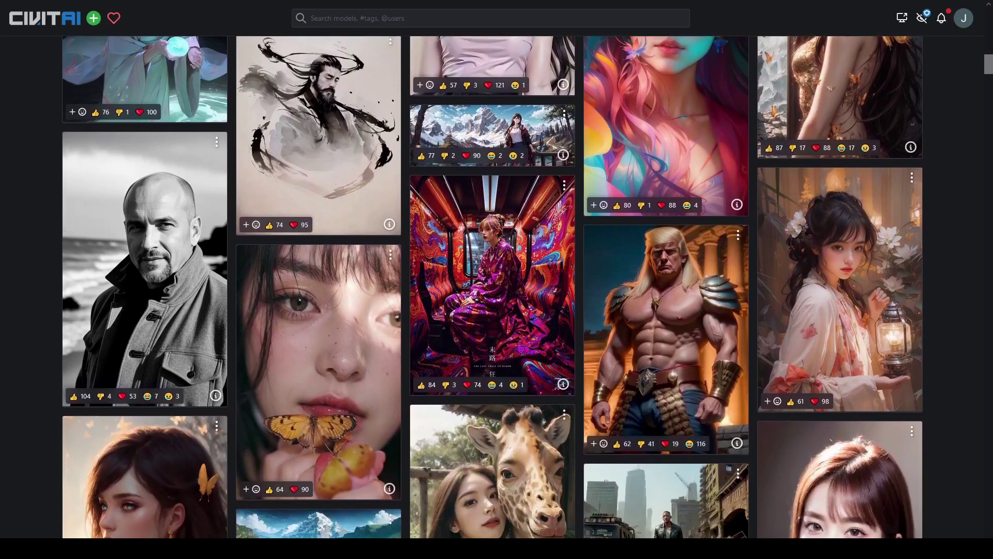
{"action": "scroll", "coordinate": [497, 287], "scroll_direction": "down", "scroll_amount": 1}
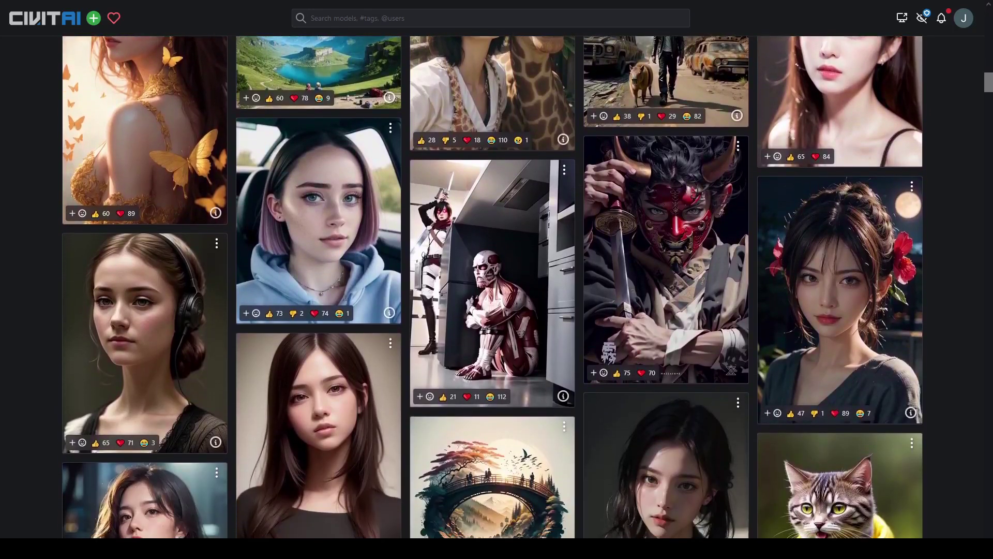
{"action": "scroll", "coordinate": [496, 287], "scroll_direction": "down", "scroll_amount": 1}
{"action": "scroll", "coordinate": [497, 287], "scroll_direction": "down", "scroll_amount": 1}
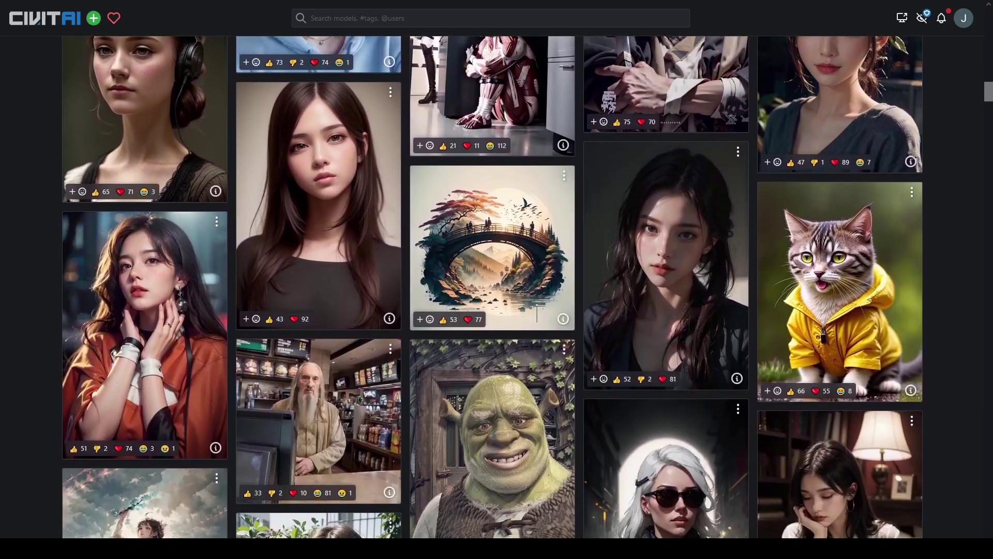
{"action": "scroll", "coordinate": [496, 287], "scroll_direction": "down", "scroll_amount": 2}
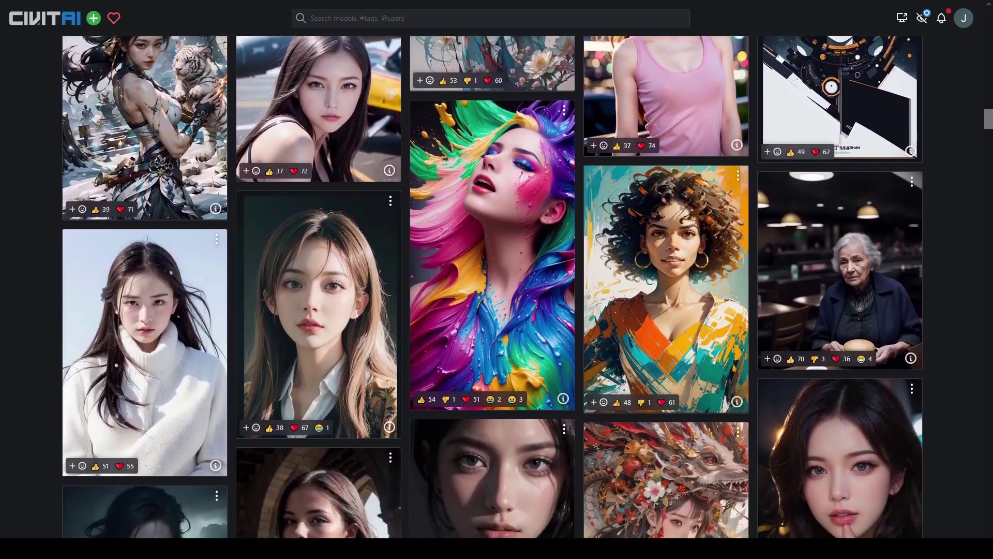
{"action": "scroll", "coordinate": [496, 287], "scroll_direction": "down", "scroll_amount": 1}
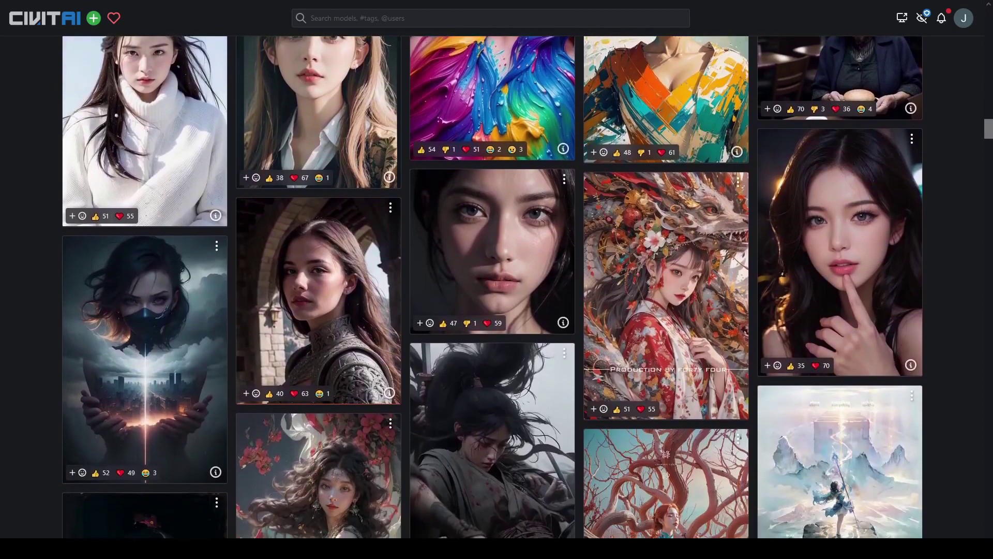
{"action": "scroll", "coordinate": [497, 288], "scroll_direction": "down", "scroll_amount": 1}
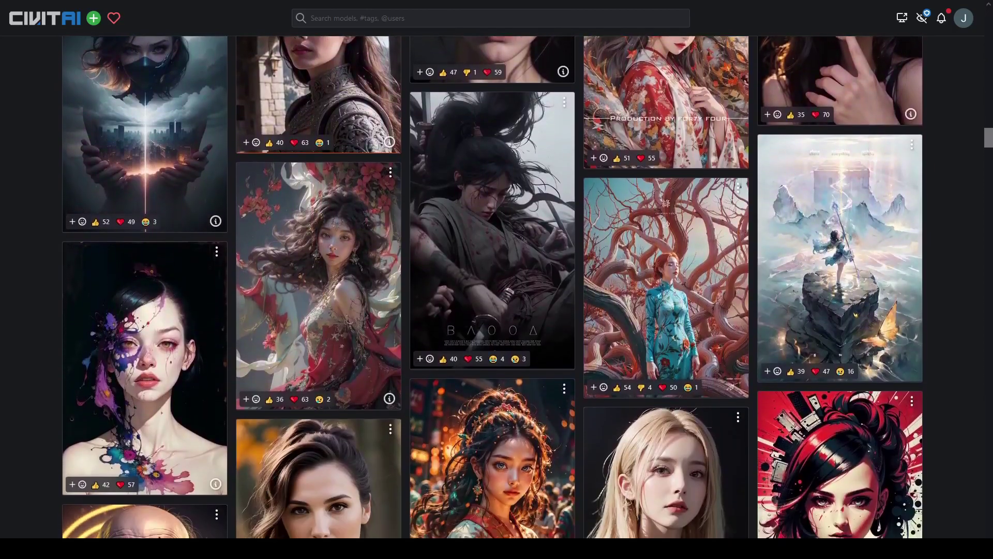
{"action": "scroll", "coordinate": [497, 287], "scroll_direction": "down", "scroll_amount": 1}
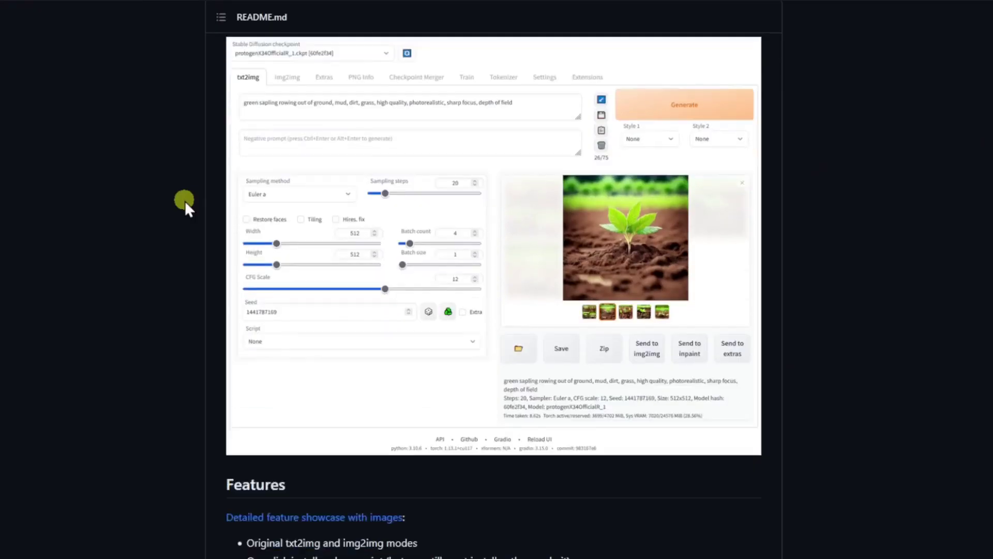
{"action": "scroll", "coordinate": [185, 200], "scroll_direction": "down", "scroll_amount": 10}
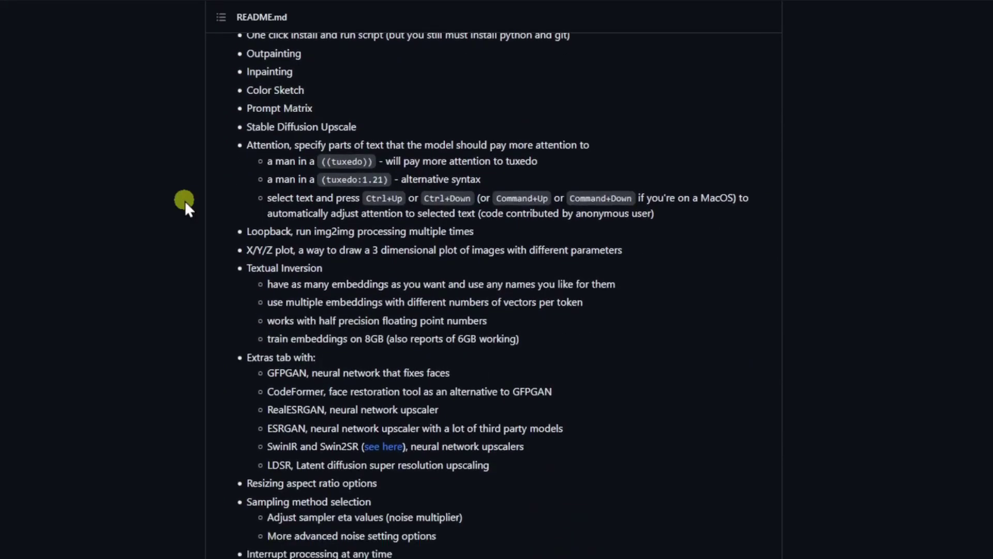
{"action": "scroll", "coordinate": [184, 200], "scroll_direction": "down", "scroll_amount": 15}
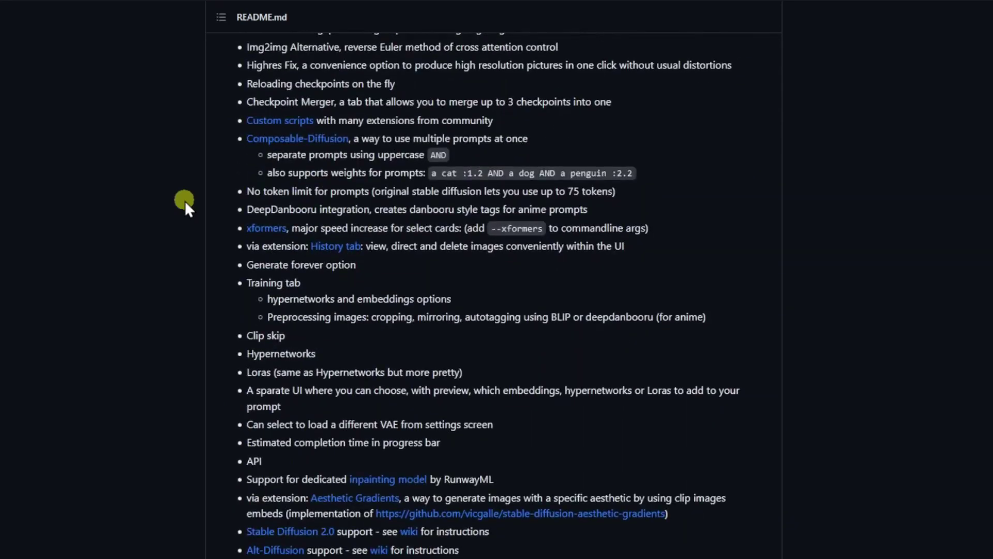
{"action": "scroll", "coordinate": [184, 200], "scroll_direction": "down", "scroll_amount": 3}
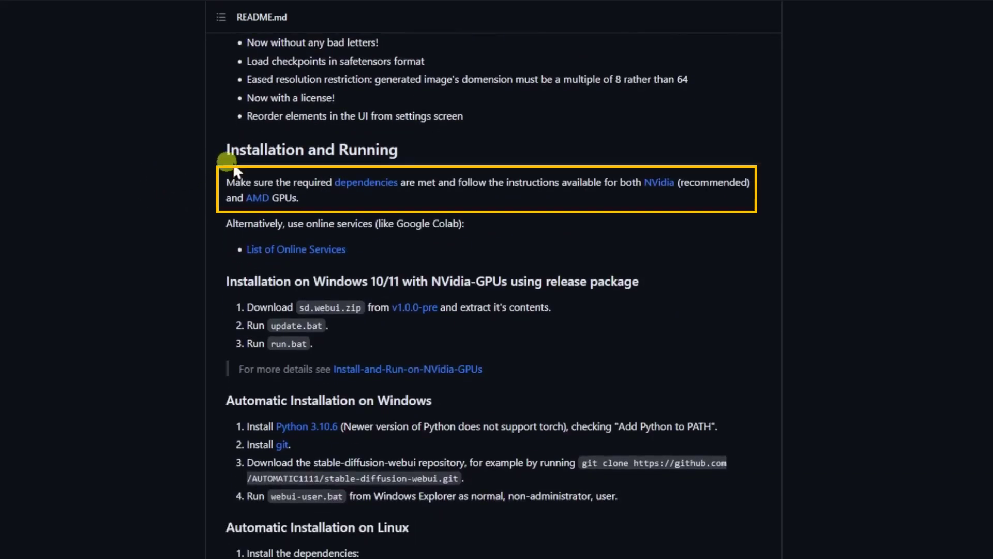
{"action": "left_click_drag", "start_coordinate": [406, 151], "coordinate": [224, 150]}
{"action": "left_click", "coordinate": [129, 203]}
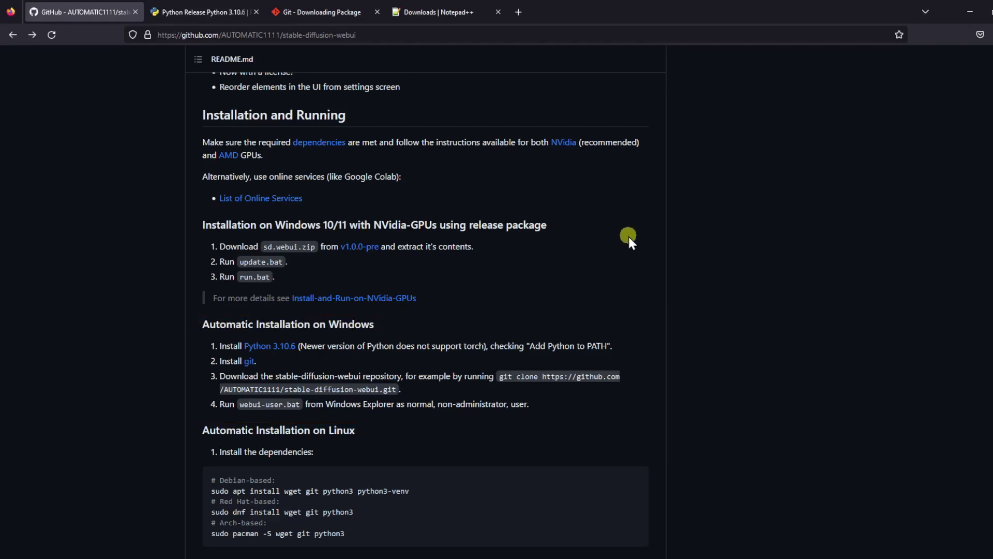
Download the Python 3.10.6 Windows installer (64-bit) from python.org.
{"action": "scroll", "coordinate": [628, 237], "scroll_direction": "down", "scroll_amount": 1}
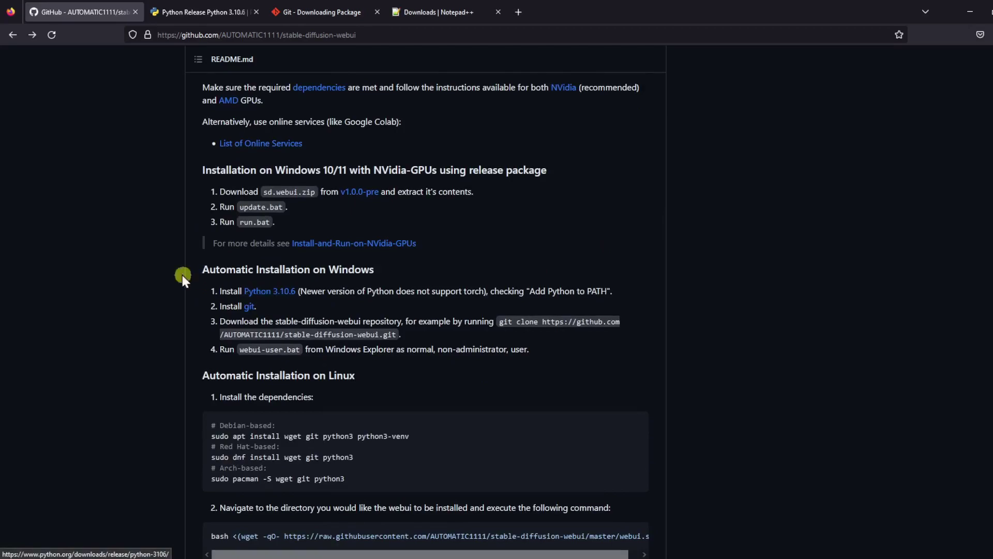
{"action": "left_click", "coordinate": [208, 10]}
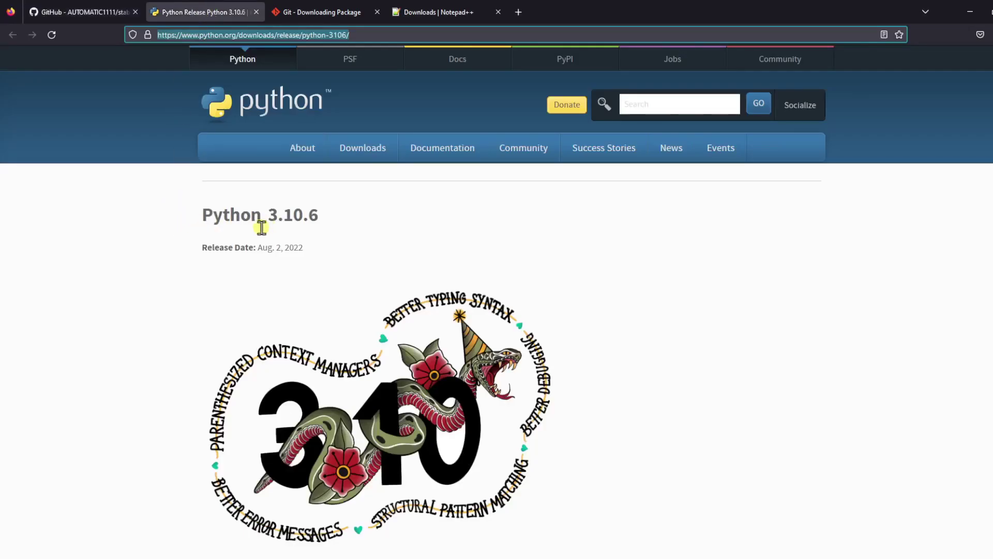
{"action": "scroll", "coordinate": [553, 271], "scroll_direction": "down", "scroll_amount": 15}
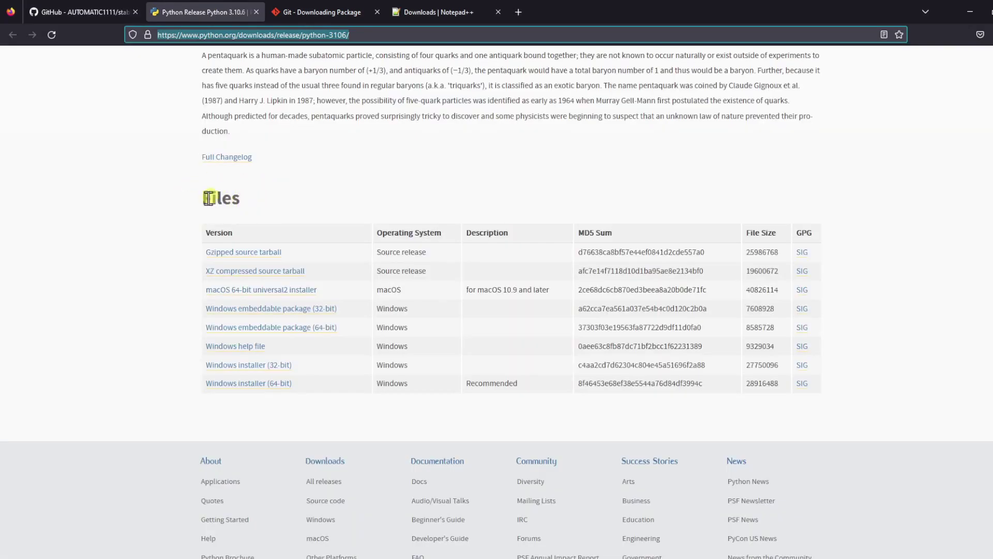
{"action": "scroll", "coordinate": [127, 246], "scroll_direction": "down", "scroll_amount": 1}
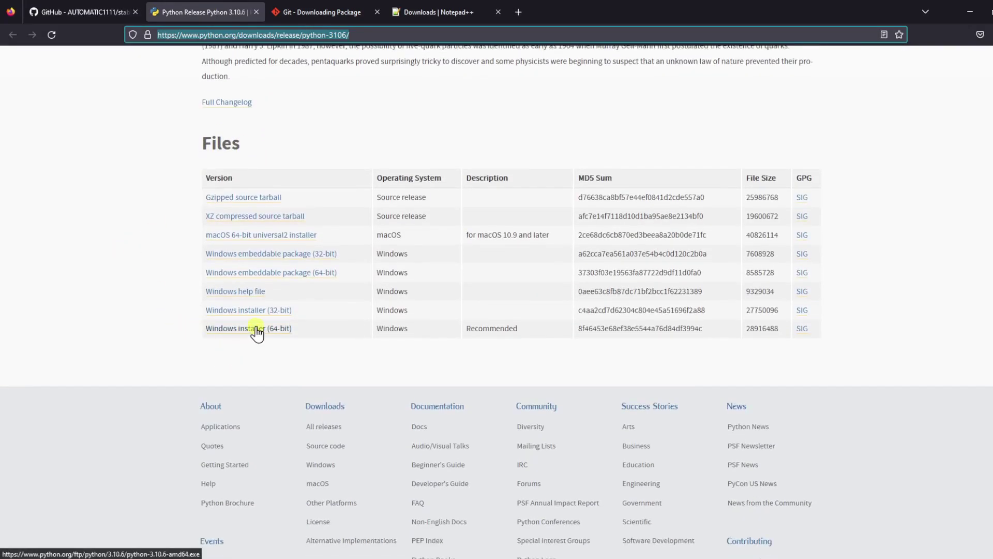
{"action": "left_click", "coordinate": [256, 329]}
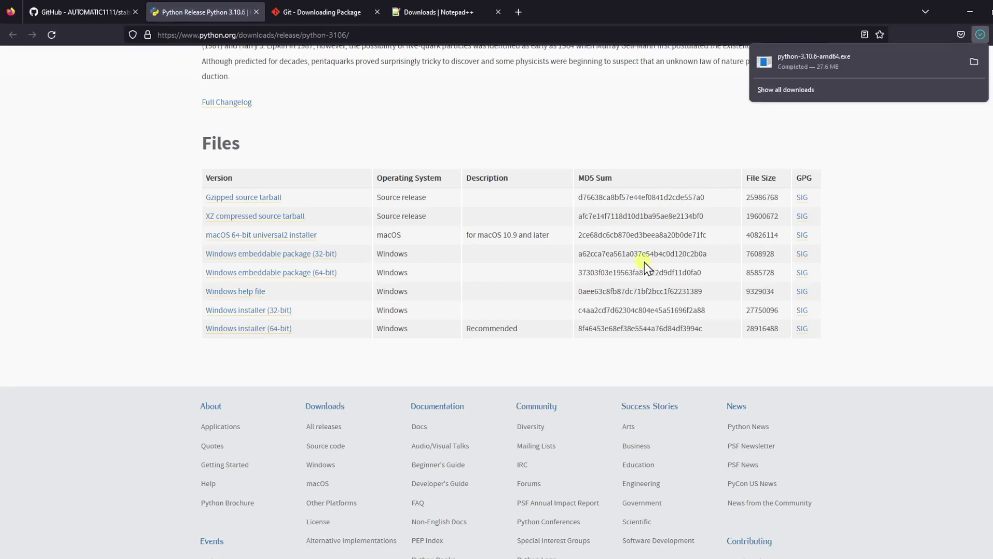
Download the 64-bit Git for Windows 2.41.0 installer from git-scm.com.
{"action": "left_click", "coordinate": [85, 13]}
{"action": "scroll", "coordinate": [167, 244], "scroll_direction": "down", "scroll_amount": 2}
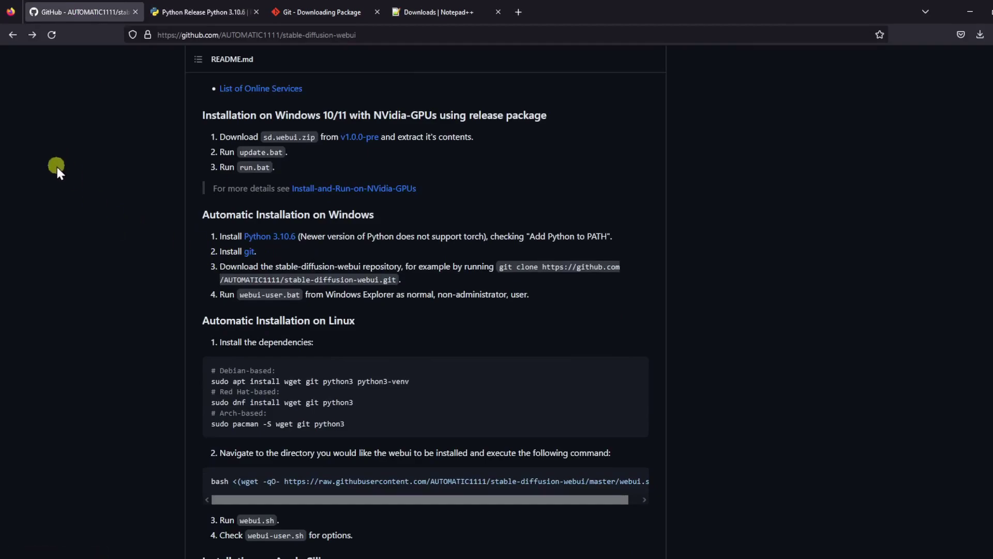
{"action": "left_click", "coordinate": [321, 13]}
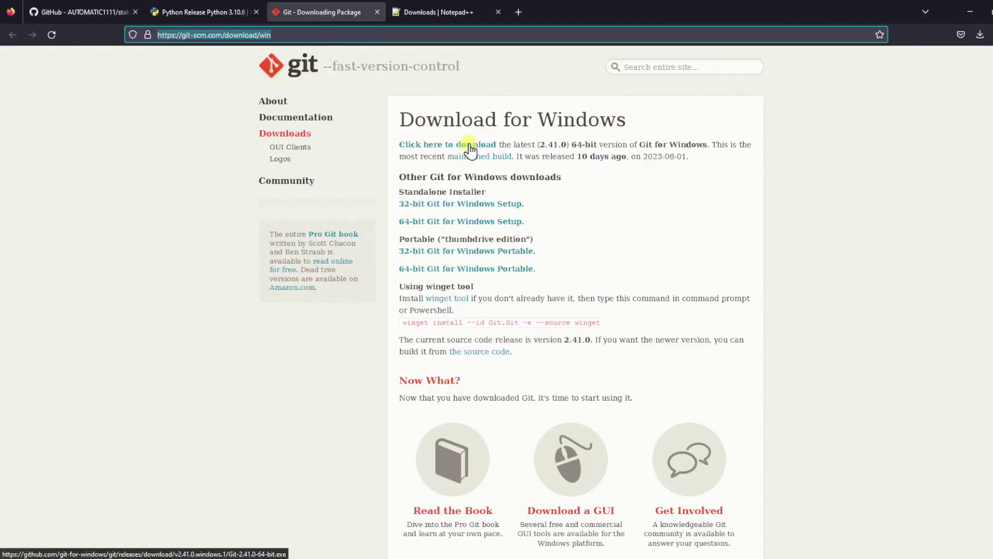
{"action": "left_click", "coordinate": [433, 144]}
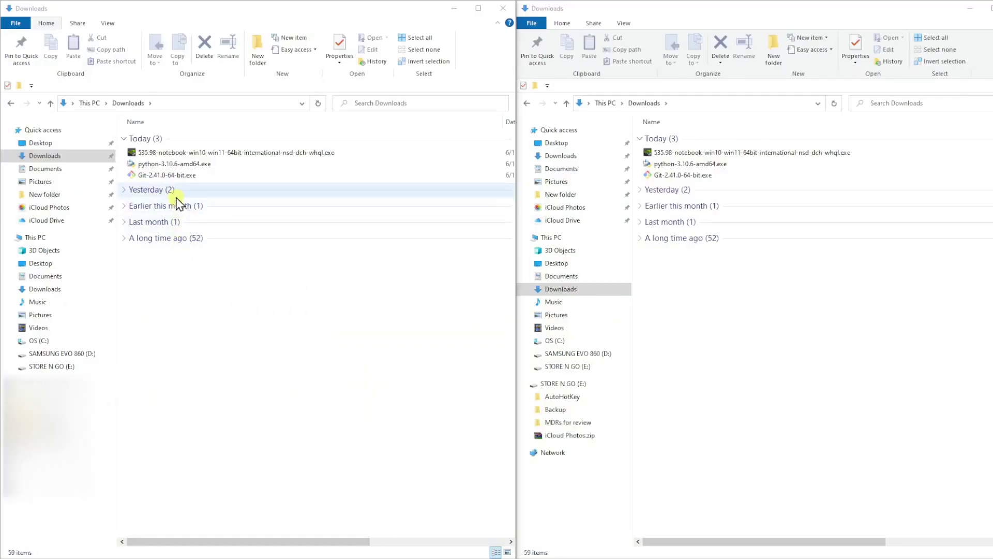
Run python-3.10.6-amd64.exe with Add Python 3.10 to PATH, install, and disable the path length limit.
{"action": "left_click", "coordinate": [195, 164]}
{"action": "double_click", "coordinate": [196, 165]}
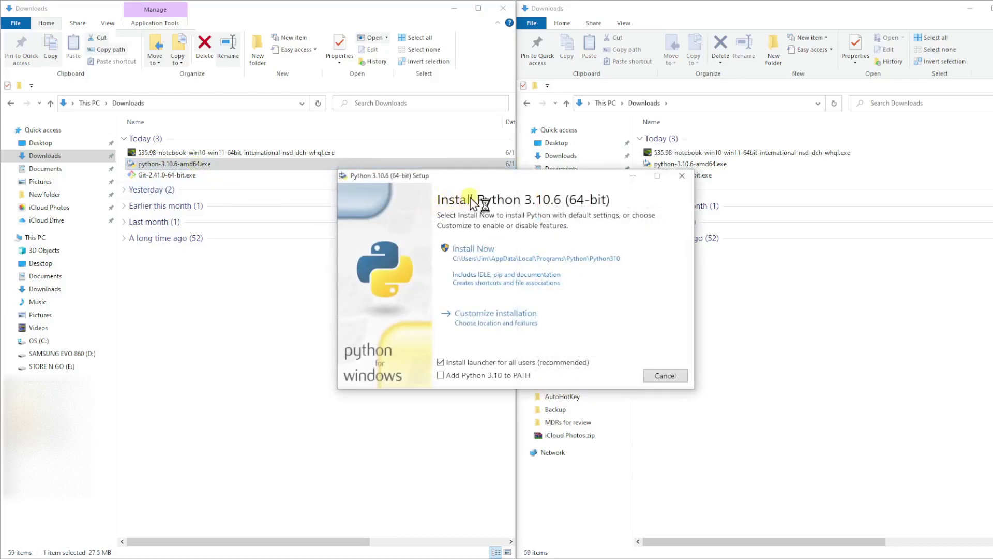
{"action": "left_click", "coordinate": [441, 375]}
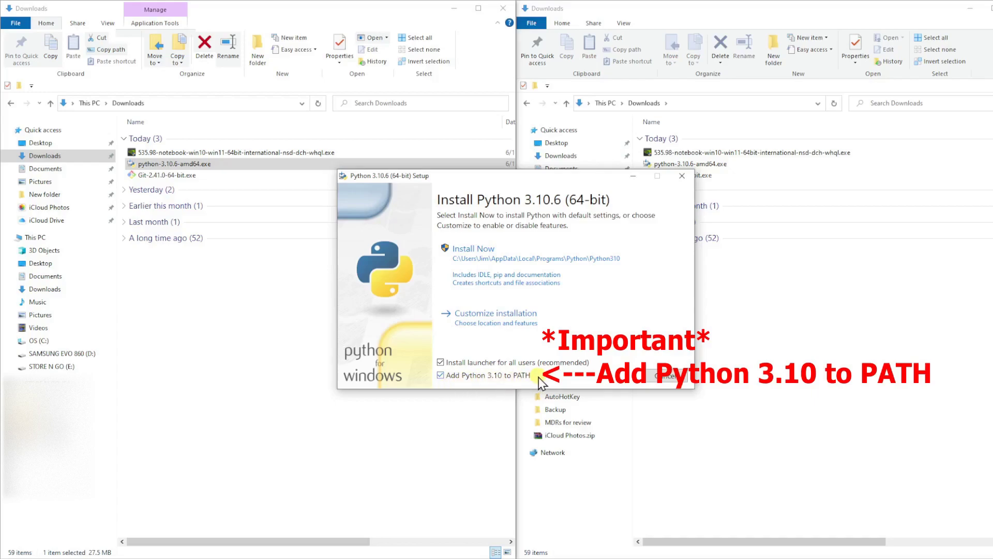
{"action": "left_click", "coordinate": [472, 249]}
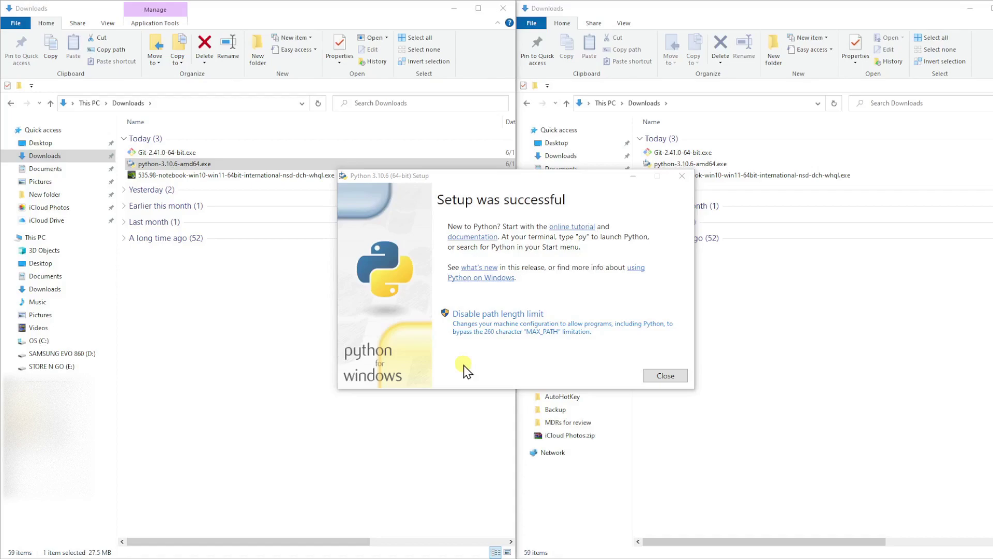
{"action": "left_click", "coordinate": [494, 321]}
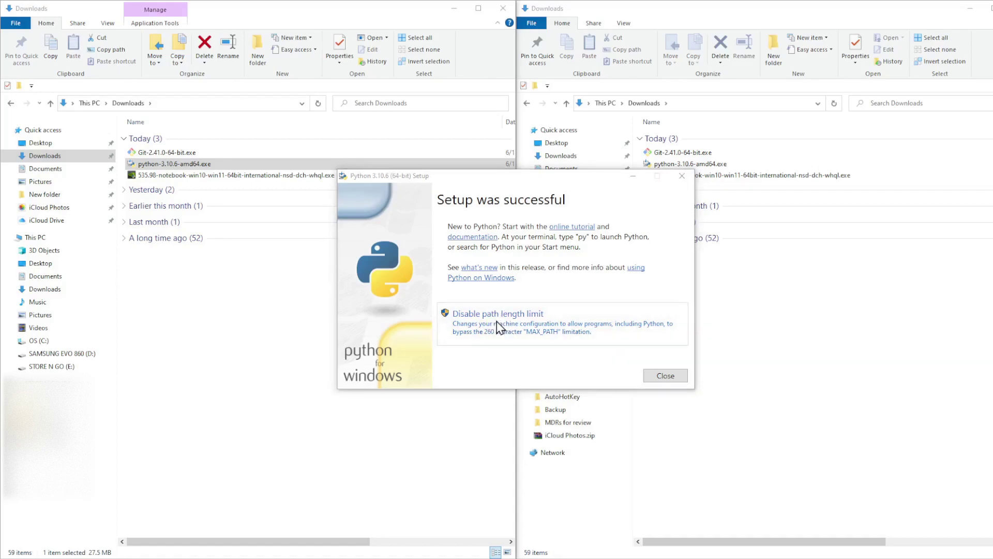
{"action": "left_click", "coordinate": [461, 356]}
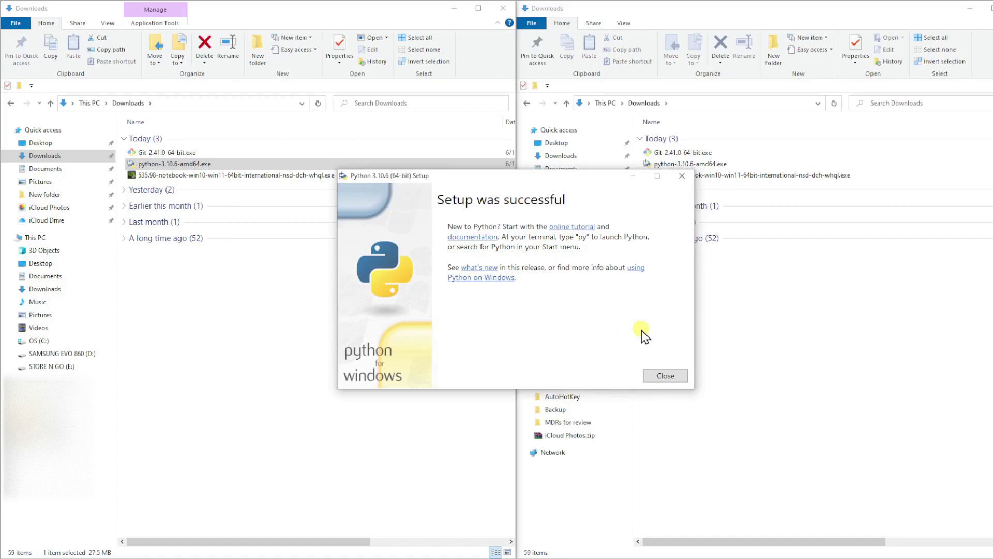
{"action": "left_click", "coordinate": [666, 376]}
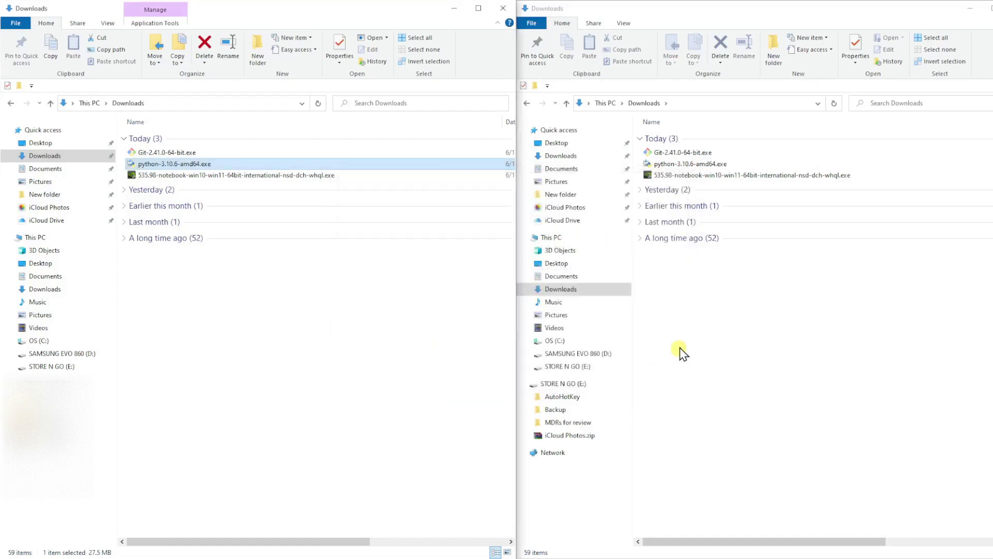
Launch the Git 2.41.0 installer and accept the default license, folder and components.
{"action": "double_click", "coordinate": [182, 151]}
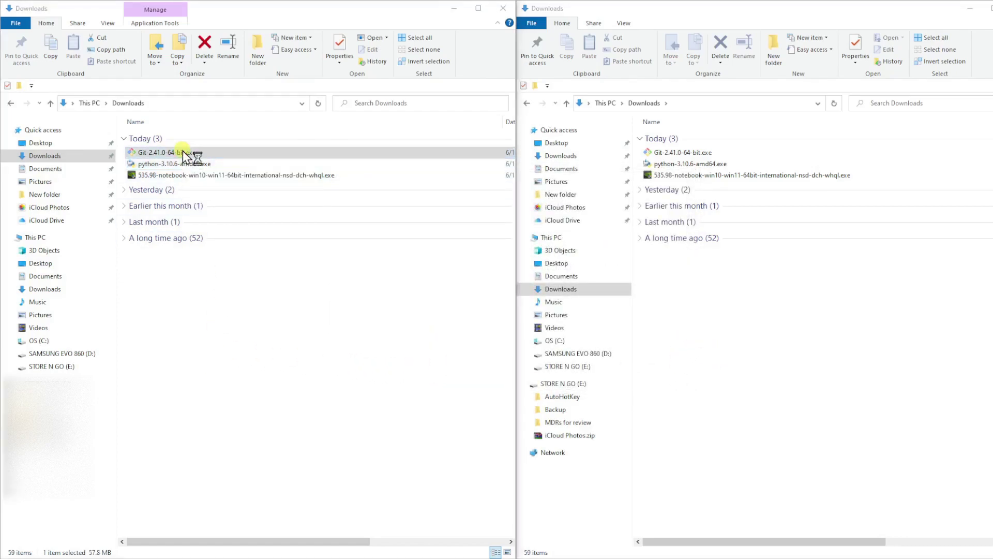
{"action": "left_click", "coordinate": [578, 369]}
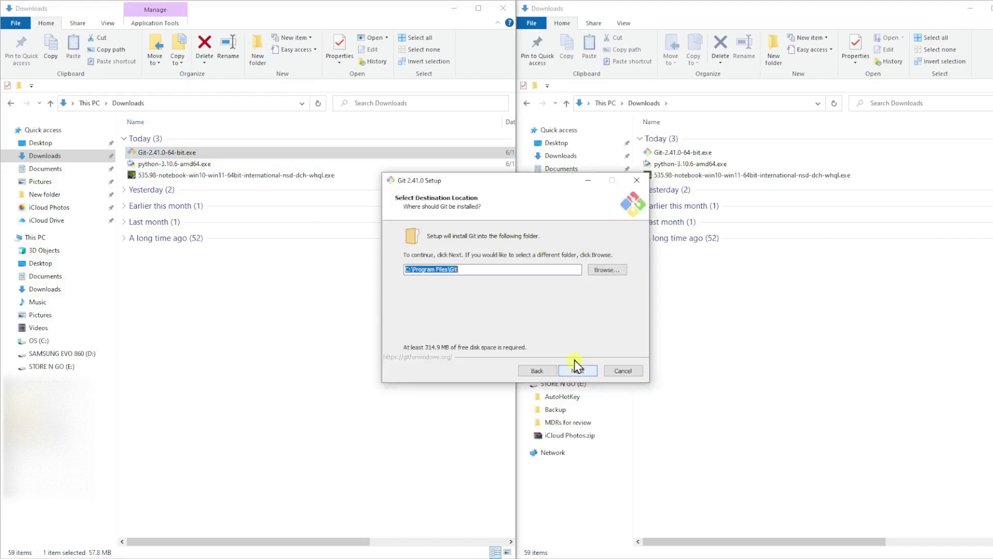
{"action": "left_click", "coordinate": [582, 369]}
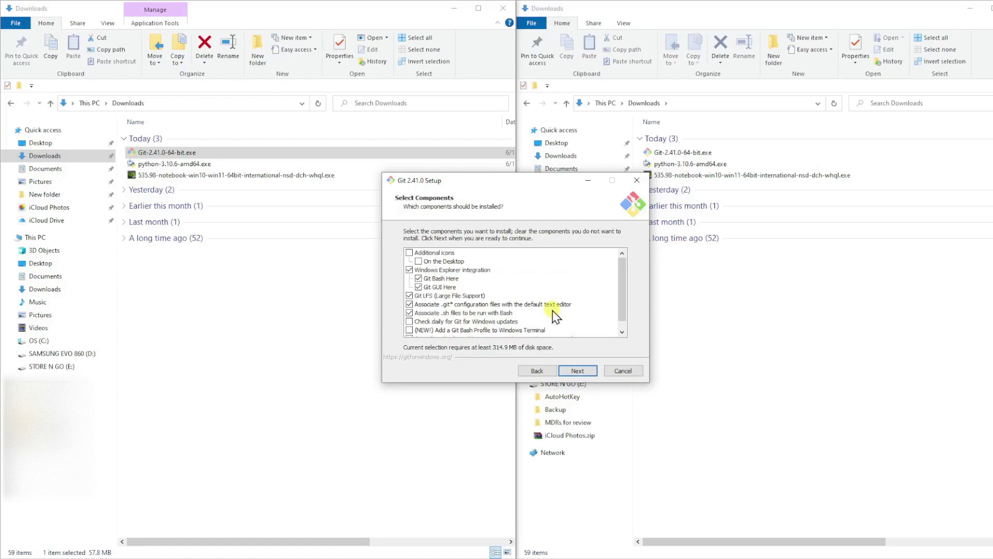
{"action": "left_click", "coordinate": [582, 369]}
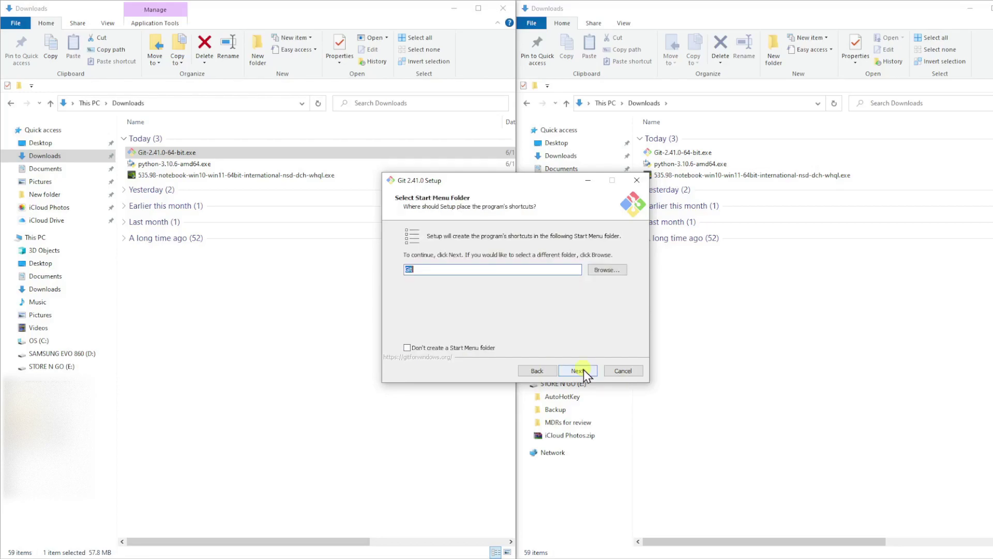
{"action": "left_click", "coordinate": [584, 369]}
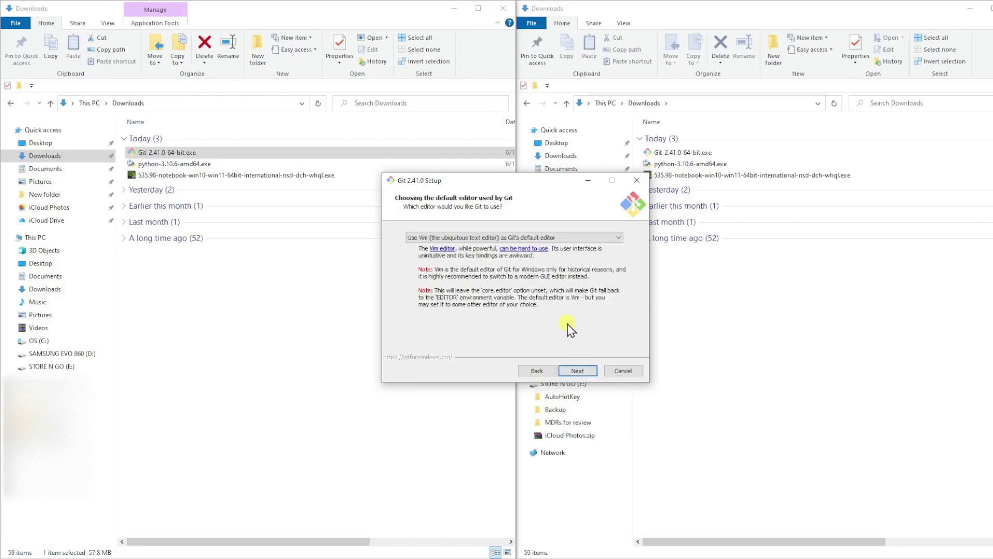
Choose 'Use Notepad++ as Git's default editor' and follow the Notepad++ website link.
{"action": "left_click", "coordinate": [620, 237]}
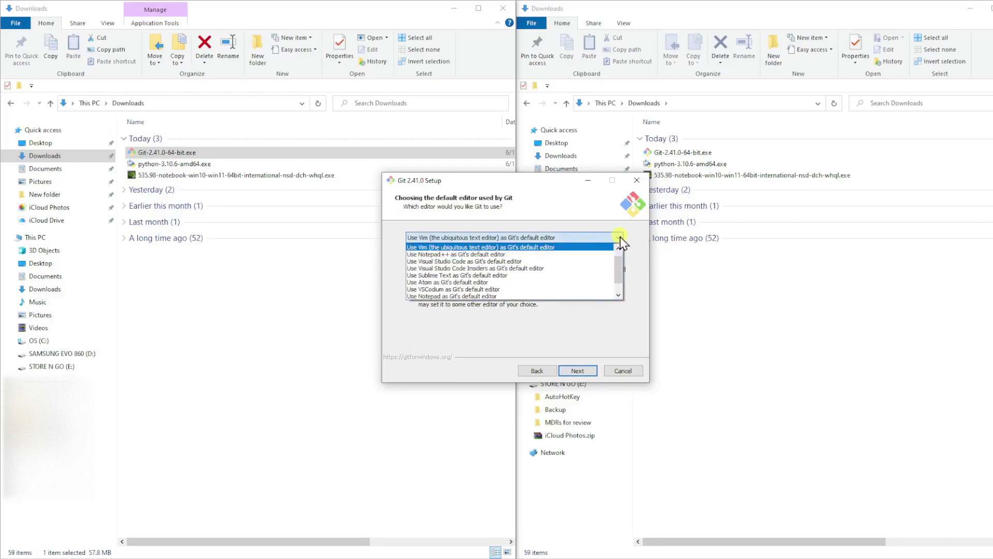
{"action": "left_click", "coordinate": [485, 254]}
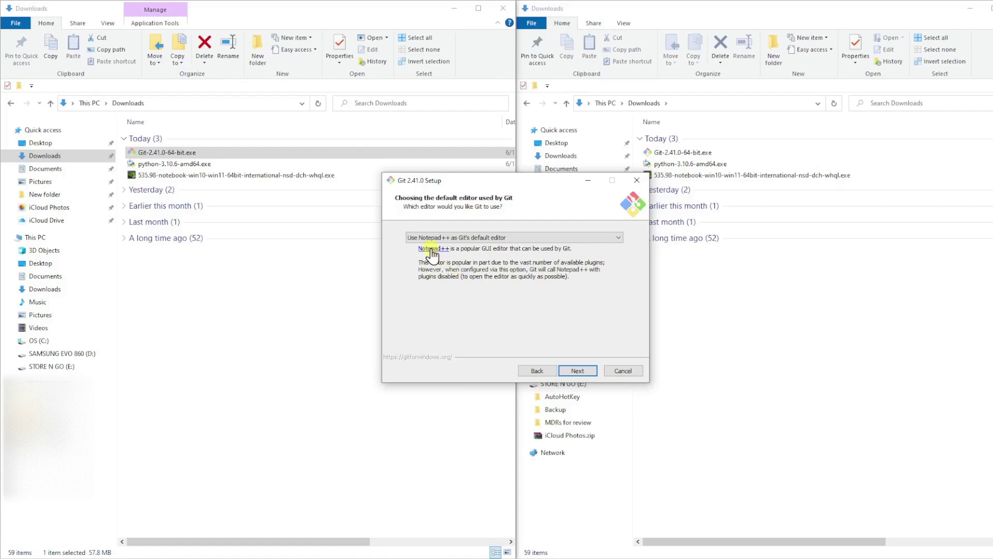
{"action": "left_click", "coordinate": [432, 251]}
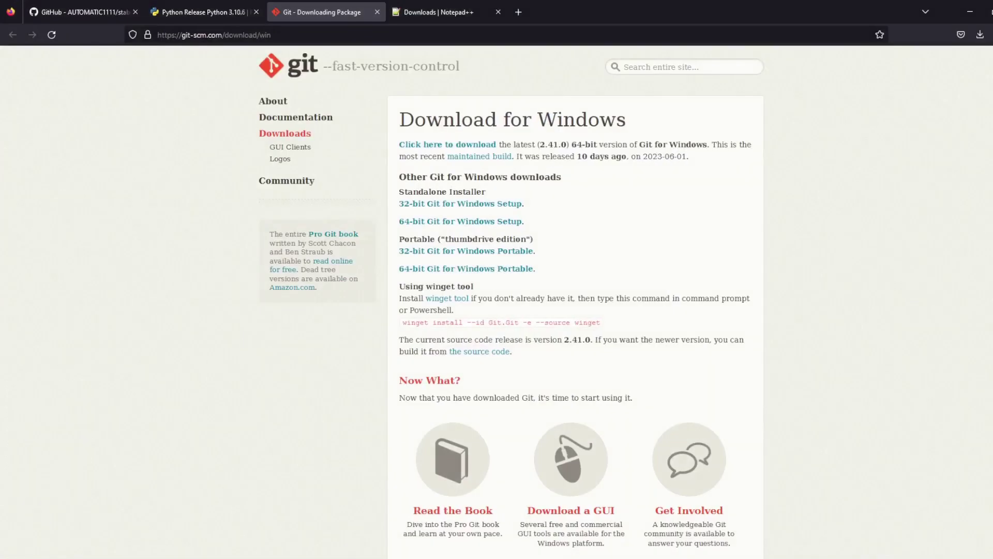
Download the Notepad++ v8.5.3 64-bit installer, then return to Git Setup.
{"action": "left_click", "coordinate": [454, 10]}
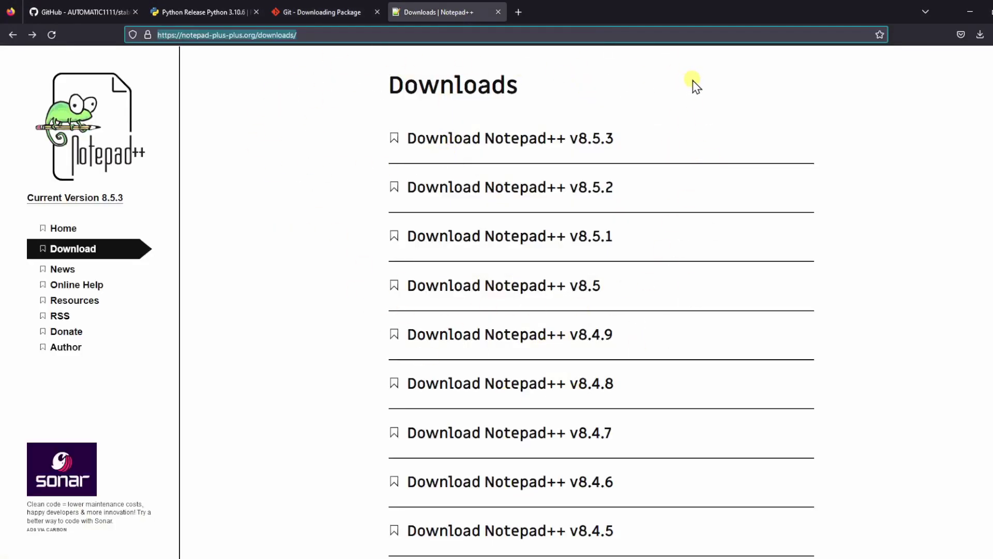
{"action": "left_click", "coordinate": [490, 136]}
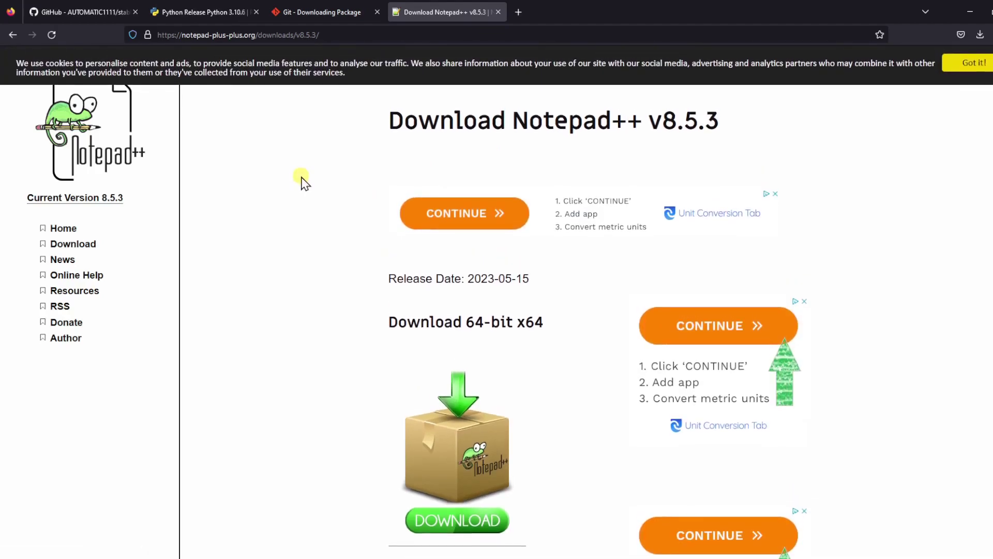
{"action": "scroll", "coordinate": [303, 181], "scroll_direction": "down", "scroll_amount": 1}
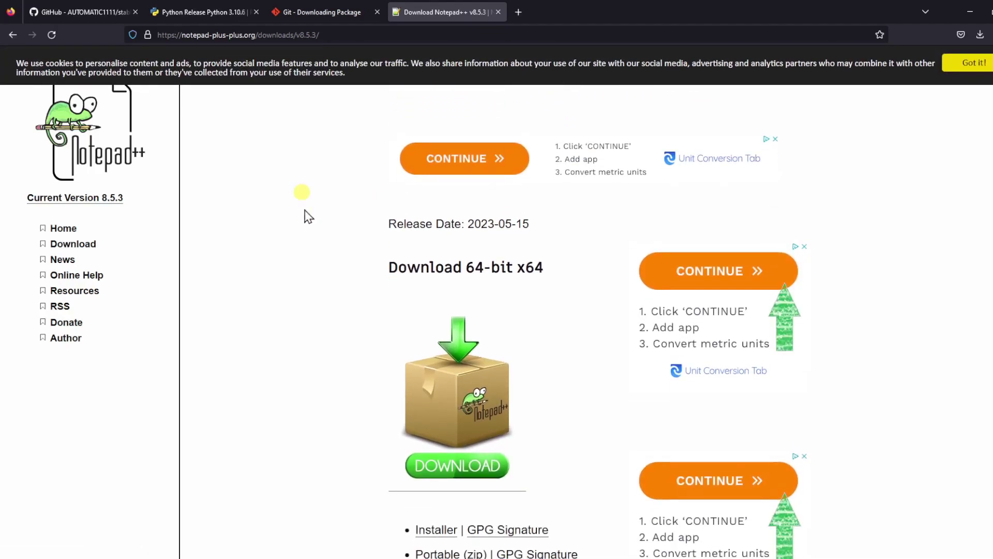
{"action": "left_click", "coordinate": [465, 472]}
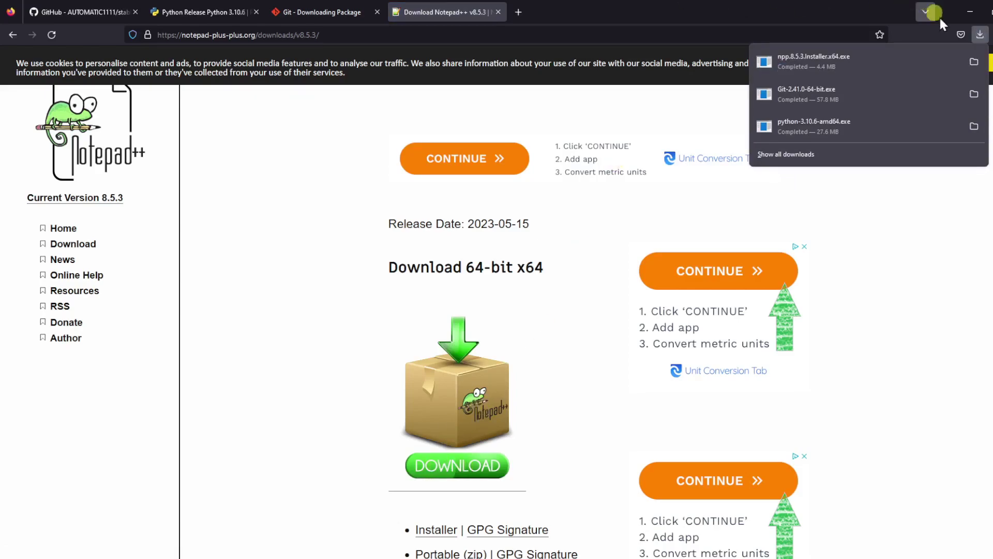
{"action": "left_click", "coordinate": [970, 11]}
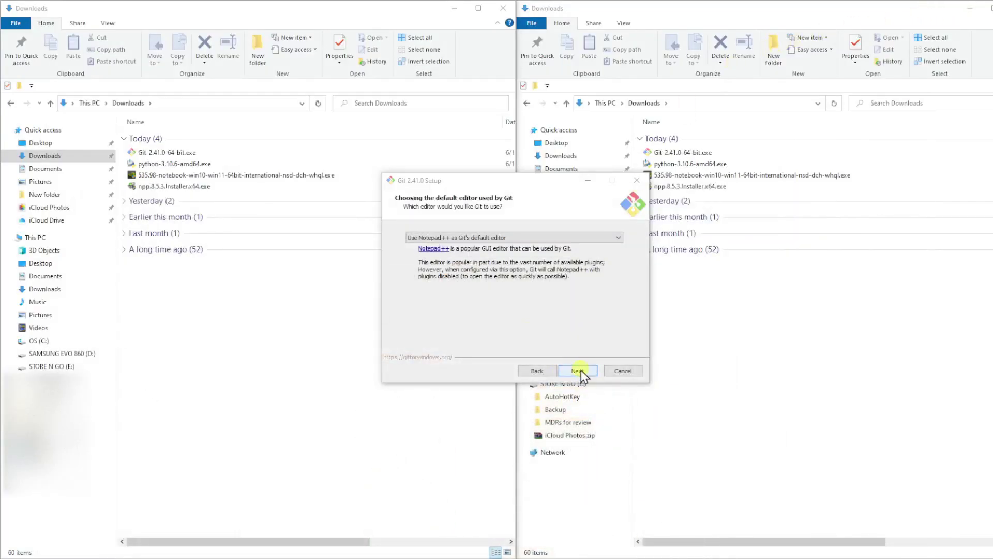
Keep Git Setup defaults for branch naming, PATH, OpenSSH, OpenSSL and line endings.
{"action": "left_click", "coordinate": [578, 370]}
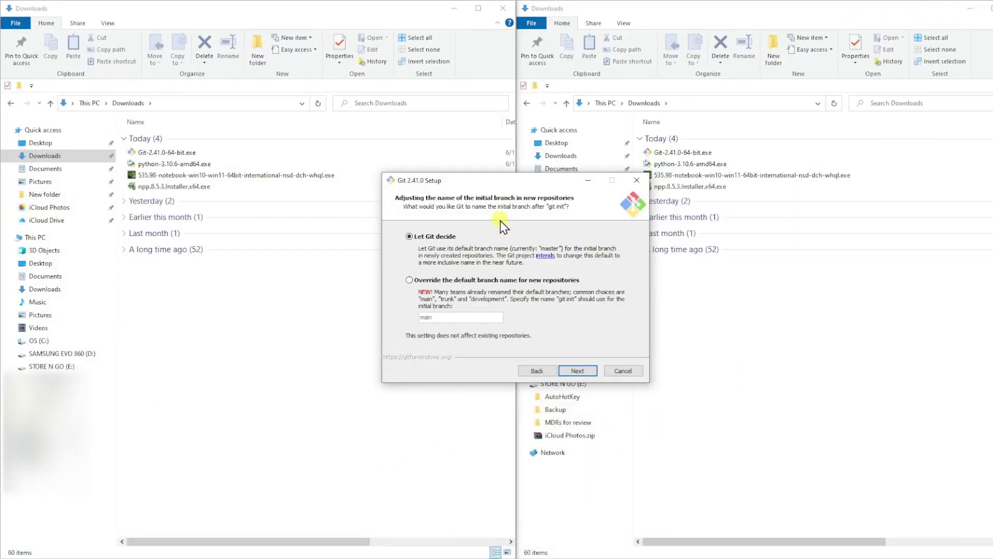
{"action": "left_click", "coordinate": [577, 369]}
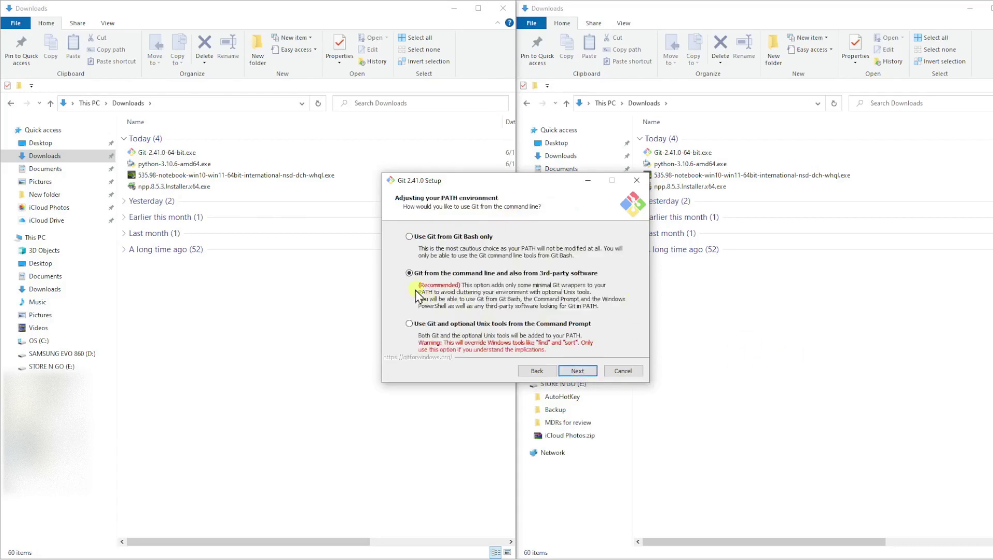
{"action": "left_click", "coordinate": [578, 370]}
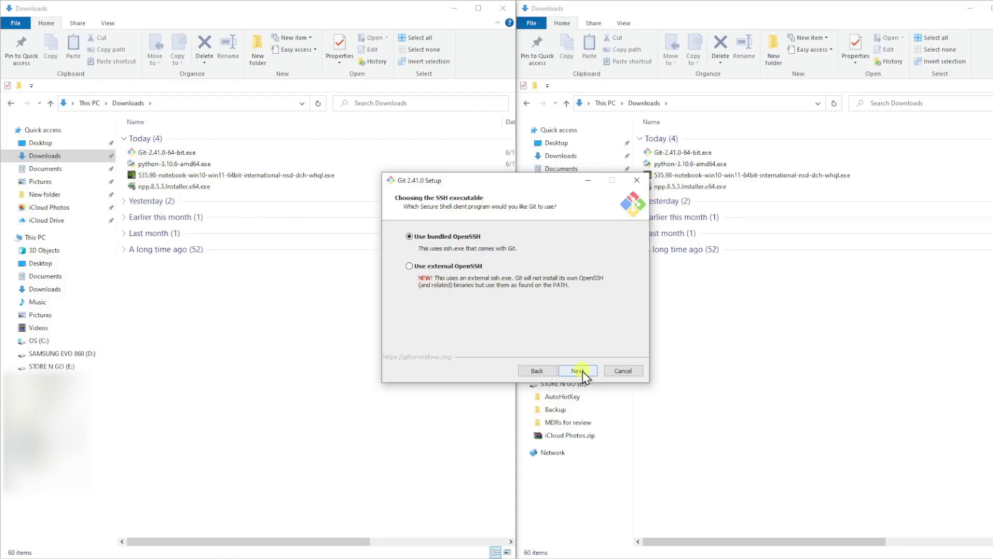
{"action": "left_click", "coordinate": [580, 371]}
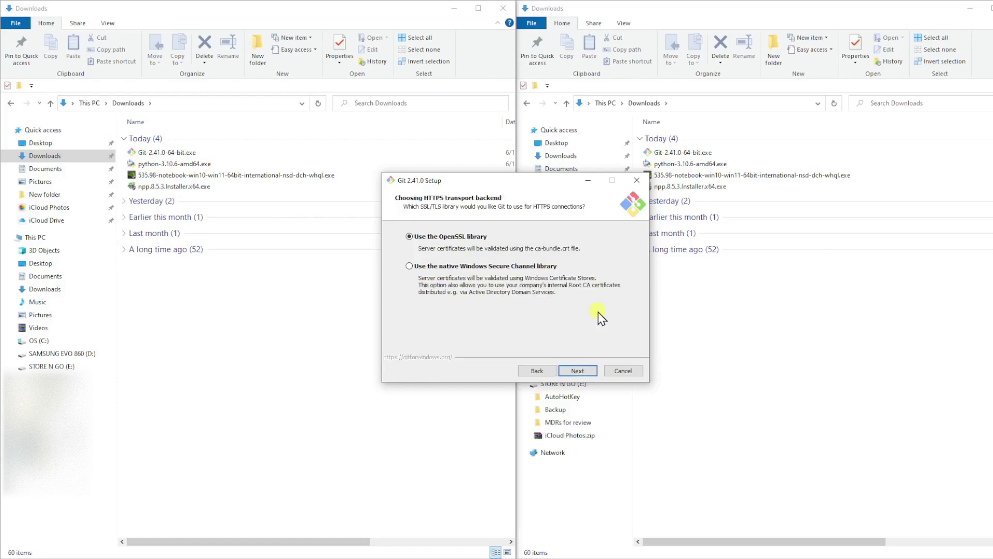
{"action": "left_click", "coordinate": [593, 369]}
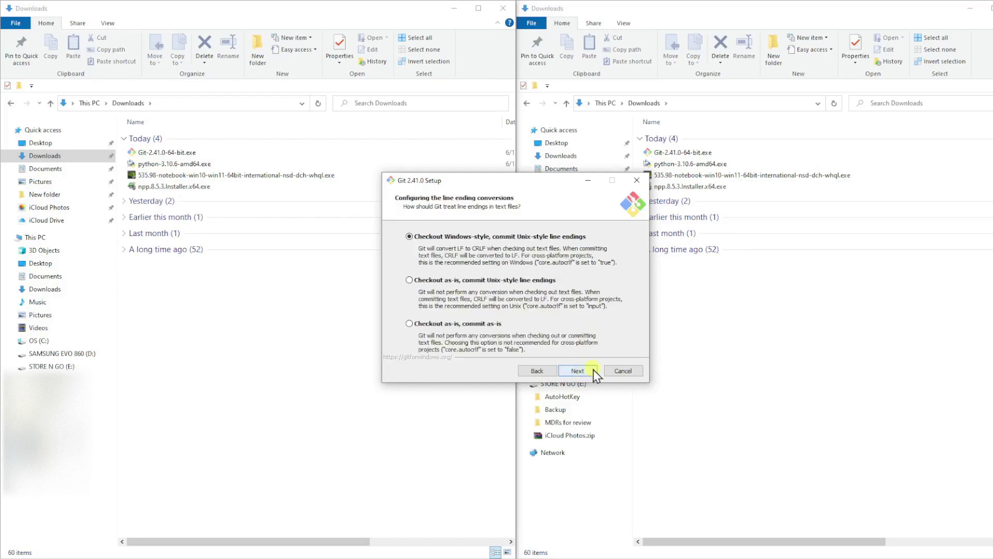
{"action": "left_click", "coordinate": [594, 369]}
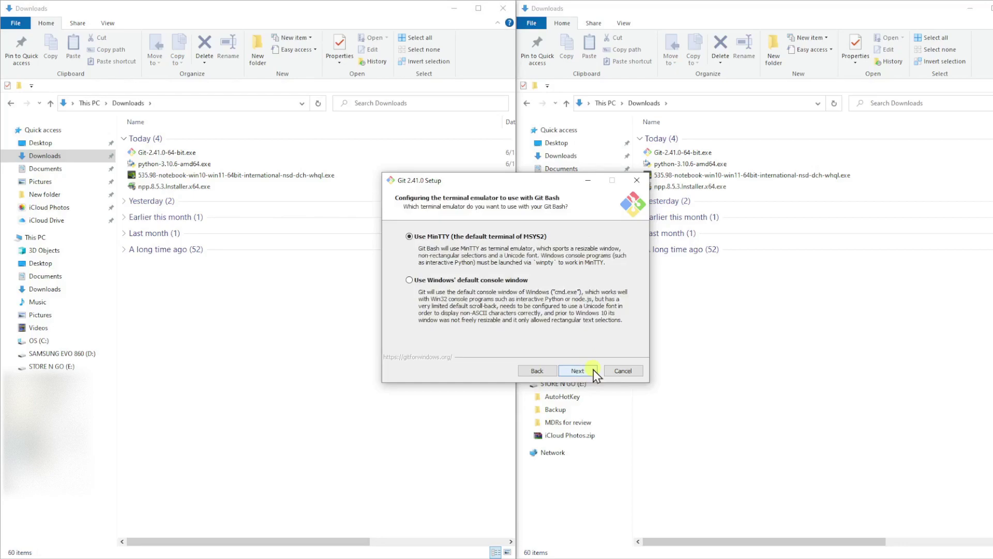
Select Windows' default console window for Git Bash, keep remaining defaults, install, and skip release notes.
{"action": "left_click", "coordinate": [409, 279]}
{"action": "left_click", "coordinate": [582, 370]}
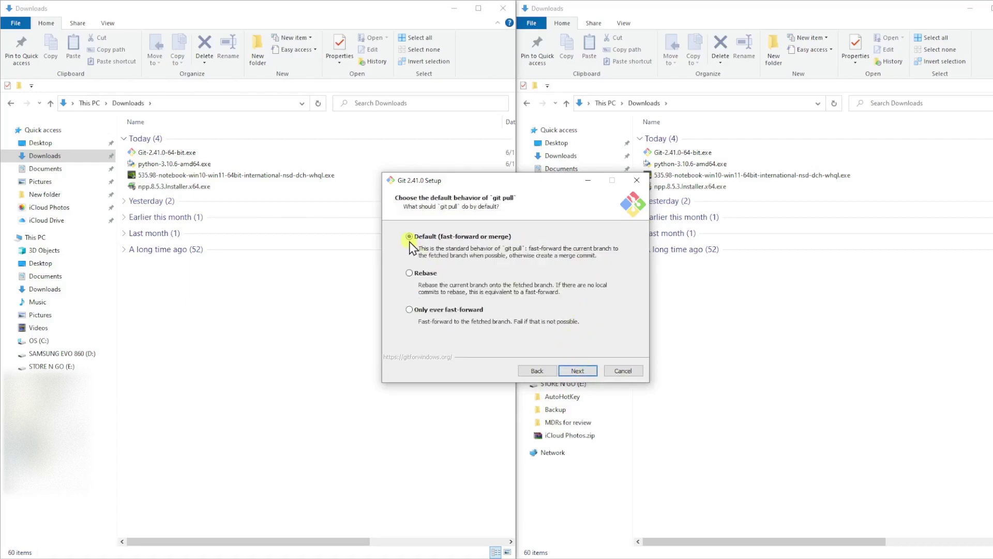
{"action": "left_click", "coordinate": [583, 370]}
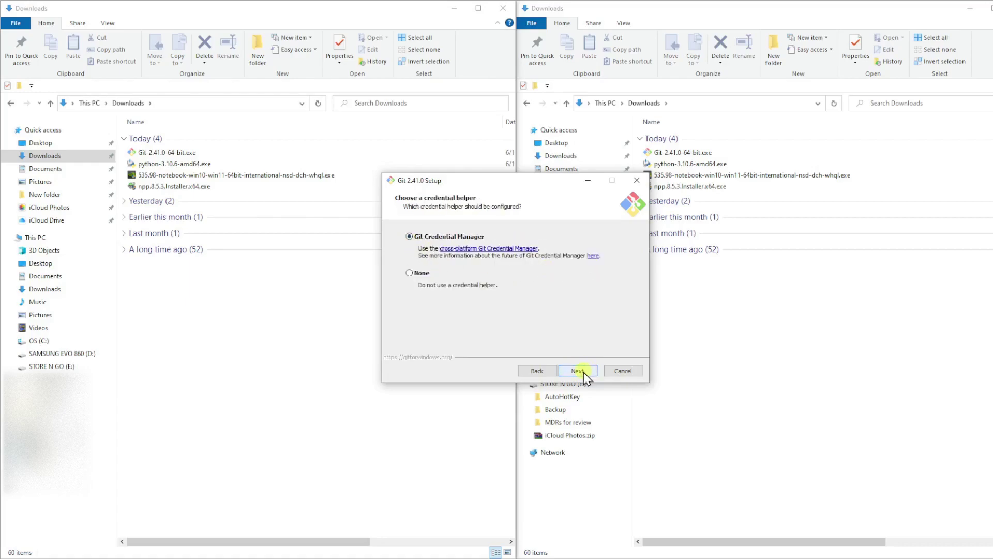
{"action": "left_click", "coordinate": [584, 371]}
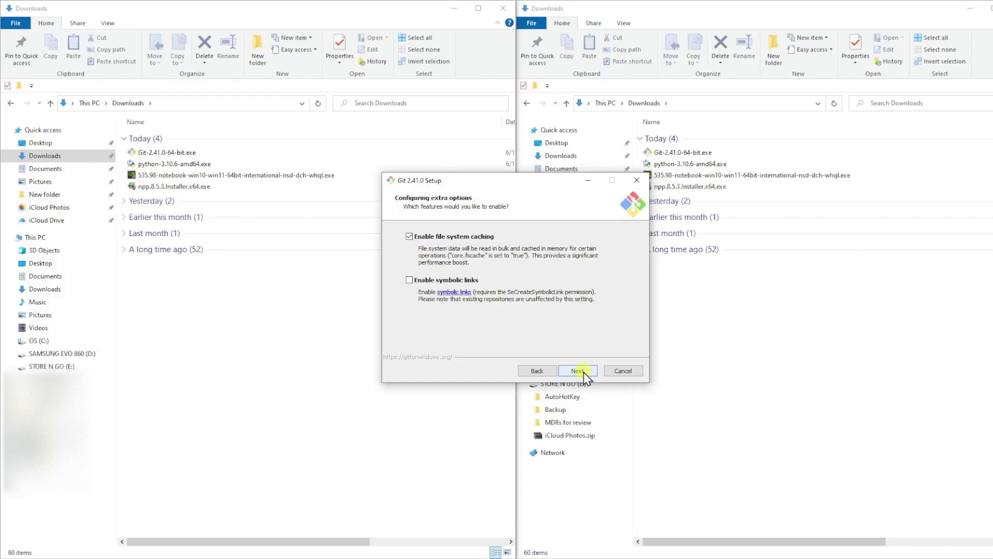
{"action": "left_click", "coordinate": [584, 370]}
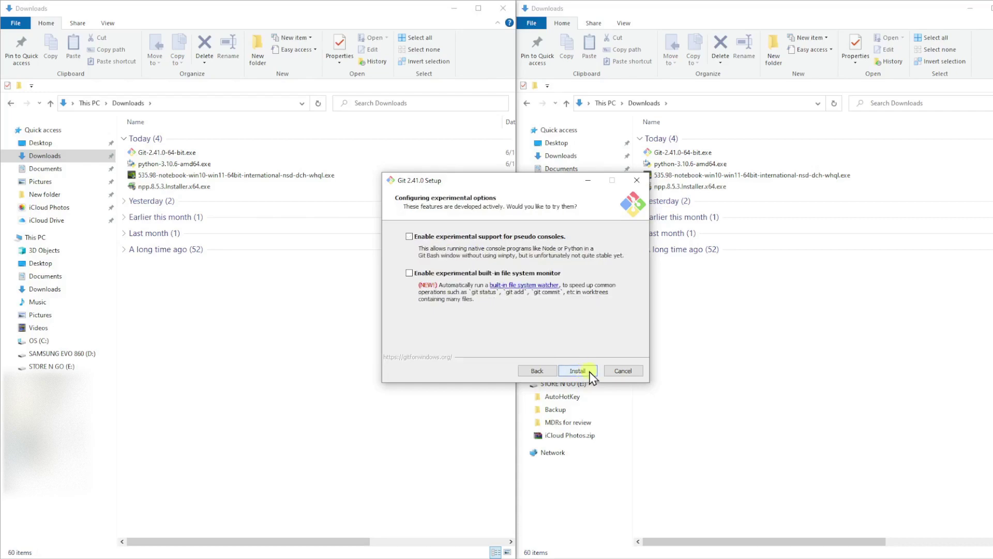
{"action": "left_click", "coordinate": [583, 371]}
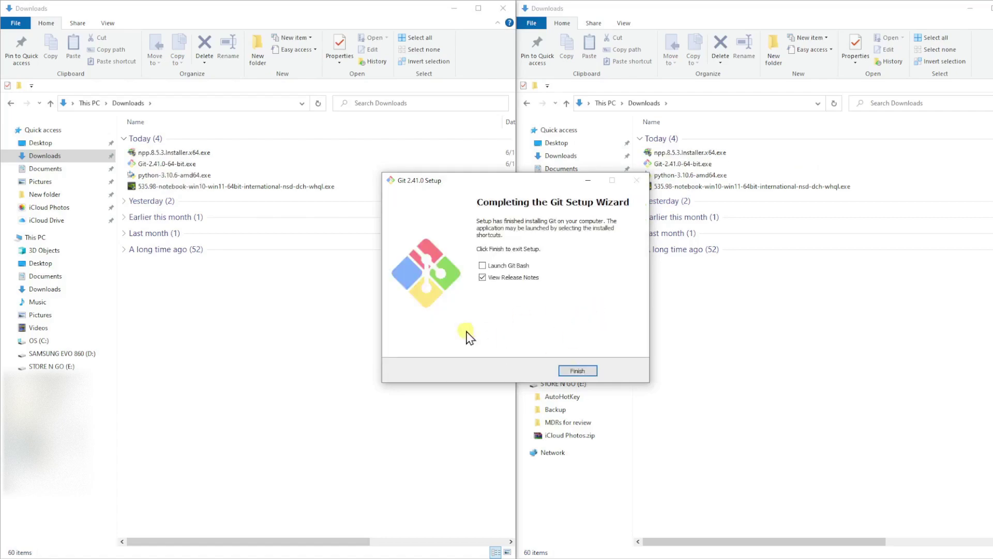
{"action": "left_click", "coordinate": [482, 277]}
Finish the Git installer and copy the README's 'git clone' command for stable-diffusion-webui.
{"action": "left_click", "coordinate": [574, 369]}
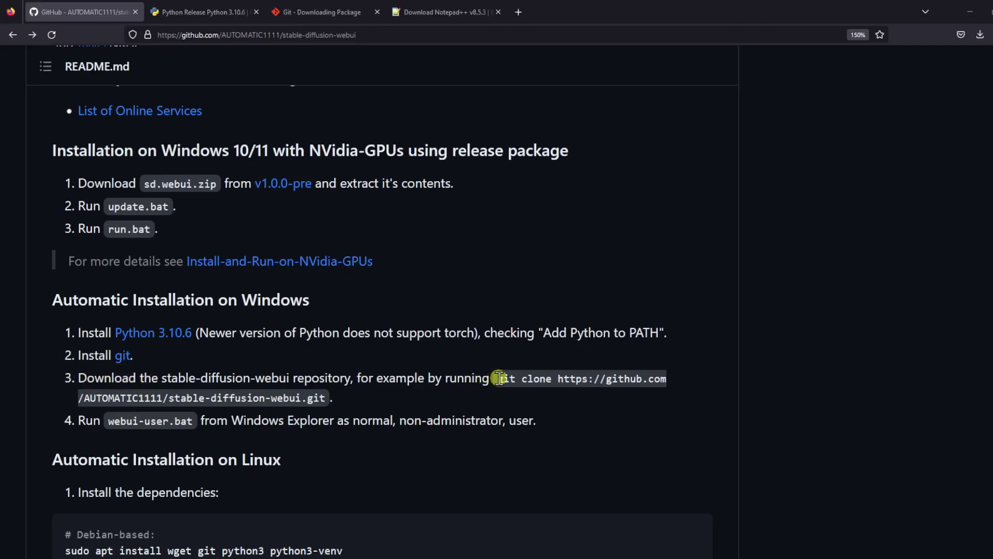
{"action": "mouse_move", "coordinate": [494, 378]}
{"action": "left_mouse_down"}
{"action": "mouse_move", "coordinate": [574, 379]}
{"action": "mouse_move", "coordinate": [646, 399]}
{"action": "mouse_move", "coordinate": [325, 398]}
{"action": "left_mouse_up"}
{"action": "key", "text": "ctrl+c"}
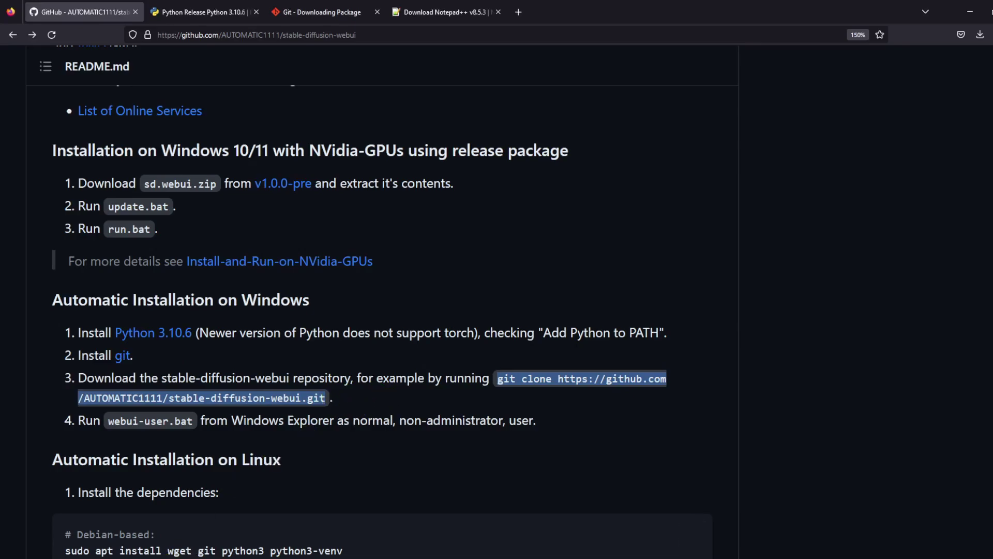
{"action": "left_click", "coordinate": [144, 558]}
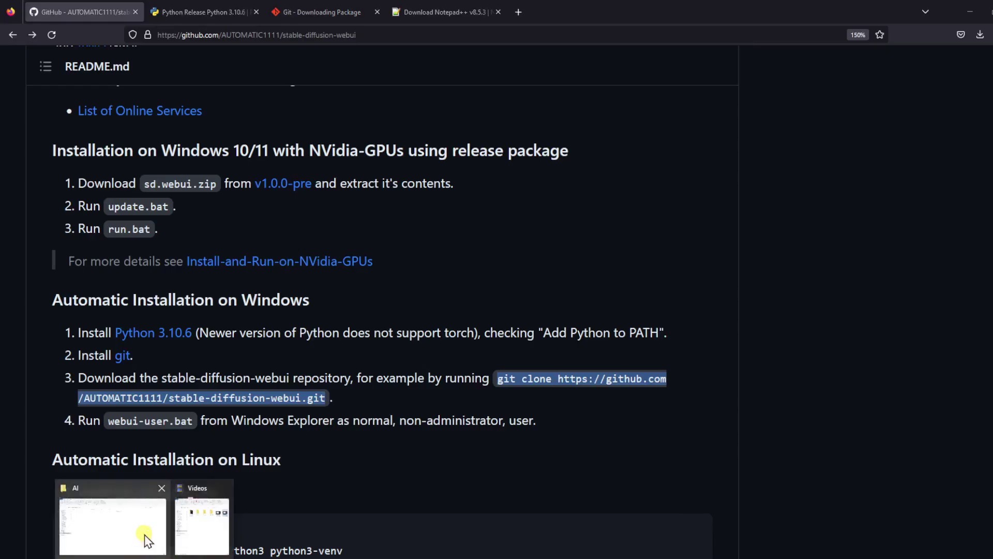
Add a new folder named SD inside D:\AI and open it.
{"action": "left_click", "coordinate": [145, 535]}
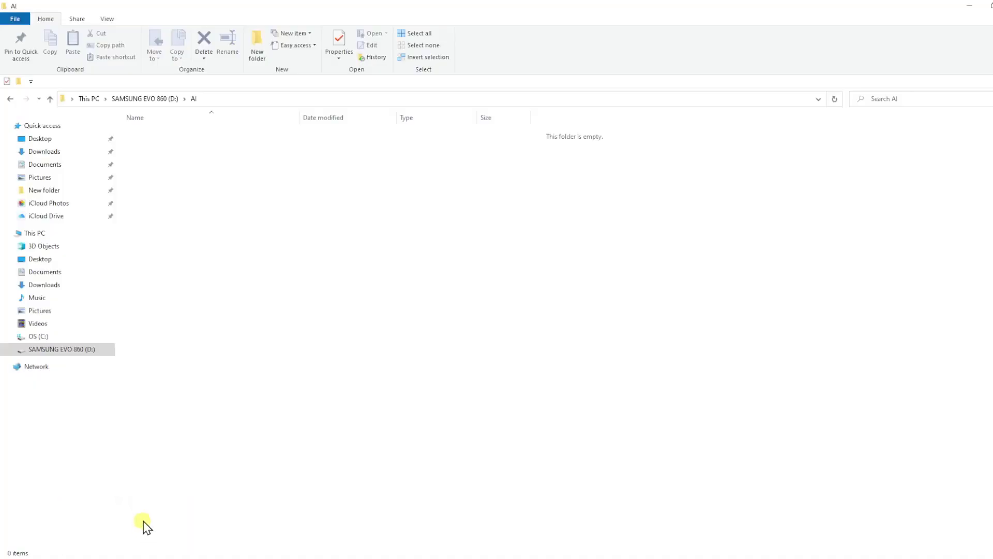
{"action": "right_click", "coordinate": [213, 183]}
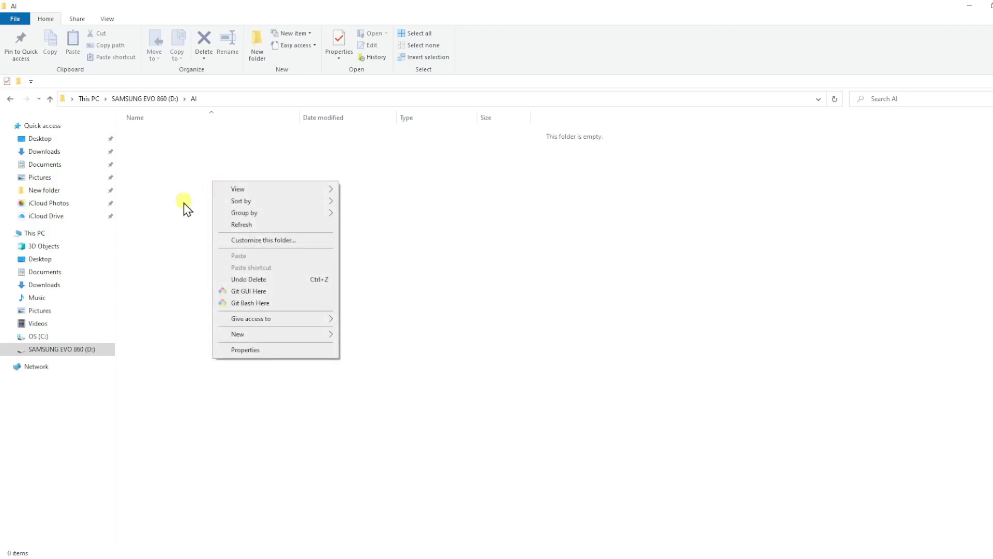
{"action": "mouse_move", "coordinate": [286, 336]}
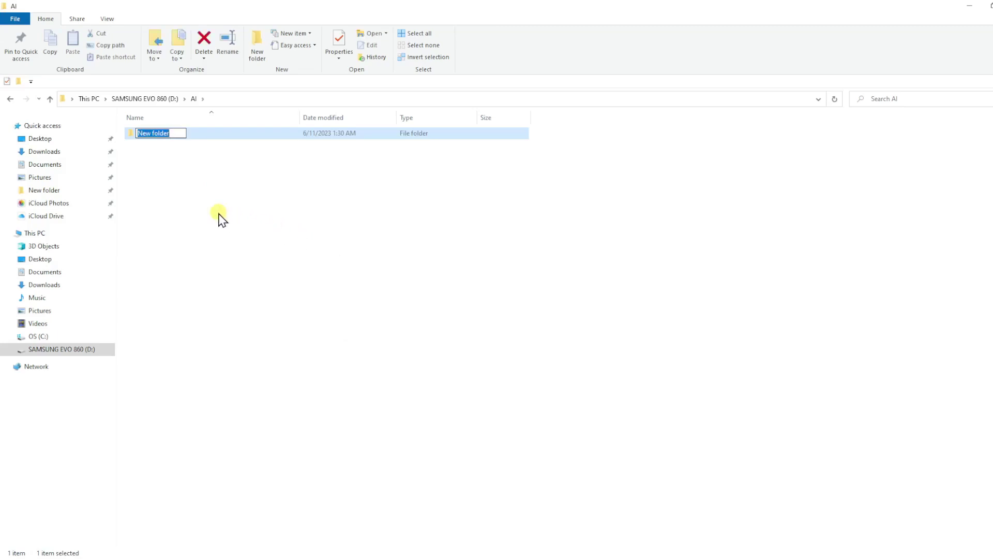
{"action": "type", "text": "StableDiffusion"}
{"action": "key", "text": "BackSpace"}
{"action": "key", "text": "BackSpace"}
{"action": "key", "text": "BackSpace"}
{"action": "key", "text": "BackSpace"}
{"action": "key", "text": "BackSpace"}
{"action": "key", "text": "BackSpace"}
{"action": "key", "text": "BackSpace"}
{"action": "key", "text": "BackSpace"}
{"action": "key", "text": "BackSpace"}
{"action": "key", "text": "BackSpace"}
{"action": "key", "text": "BackSpace"}
{"action": "key", "text": "BackSpace"}
{"action": "key", "text": "BackSpace"}
{"action": "key", "text": "BackSpace"}
{"action": "key", "text": "BackSpace"}
{"action": "type", "text": "SD"}
{"action": "key", "text": "Return"}
{"action": "left_click", "coordinate": [220, 216]}
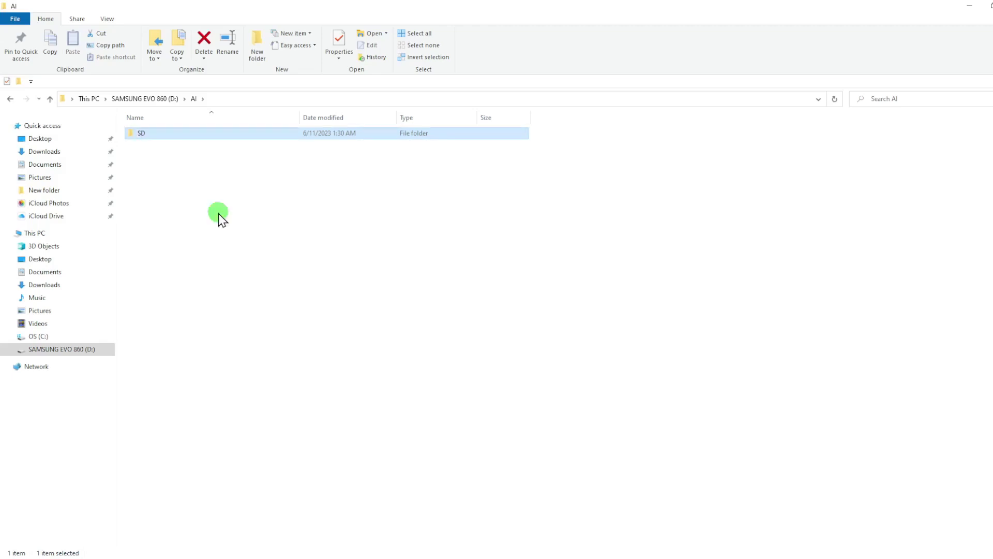
{"action": "double_click", "coordinate": [155, 134]}
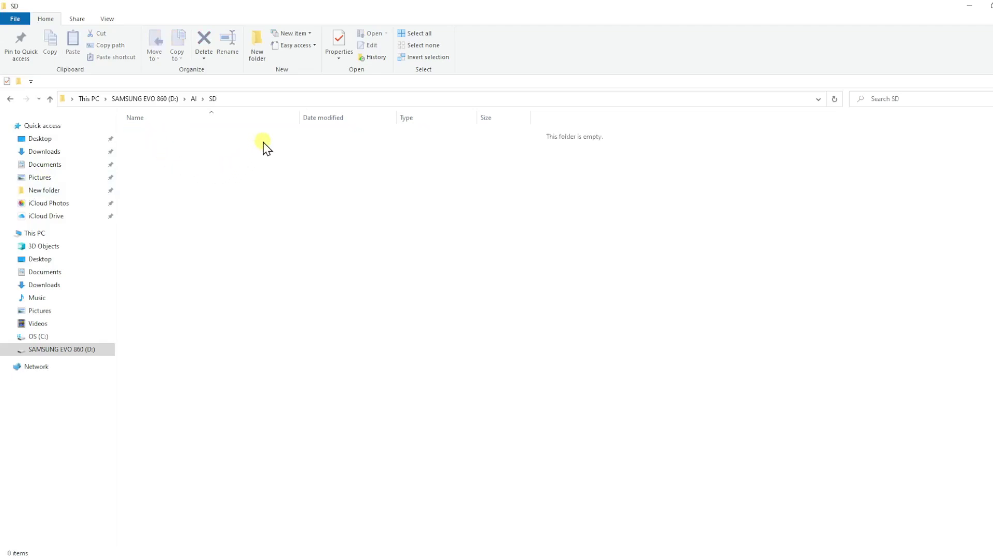
Open cmd in D:\AI\SD and run the pasted git clone command for stable-diffusion-webui.
{"action": "left_click", "coordinate": [258, 98]}
{"action": "type", "text": "c"}
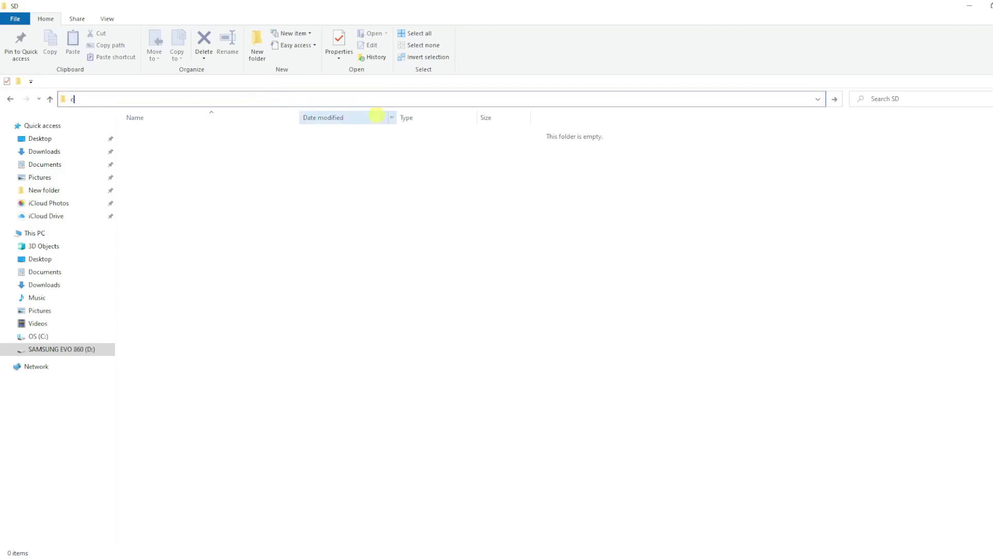
{"action": "type", "text": "md"}
{"action": "key", "text": "Return"}
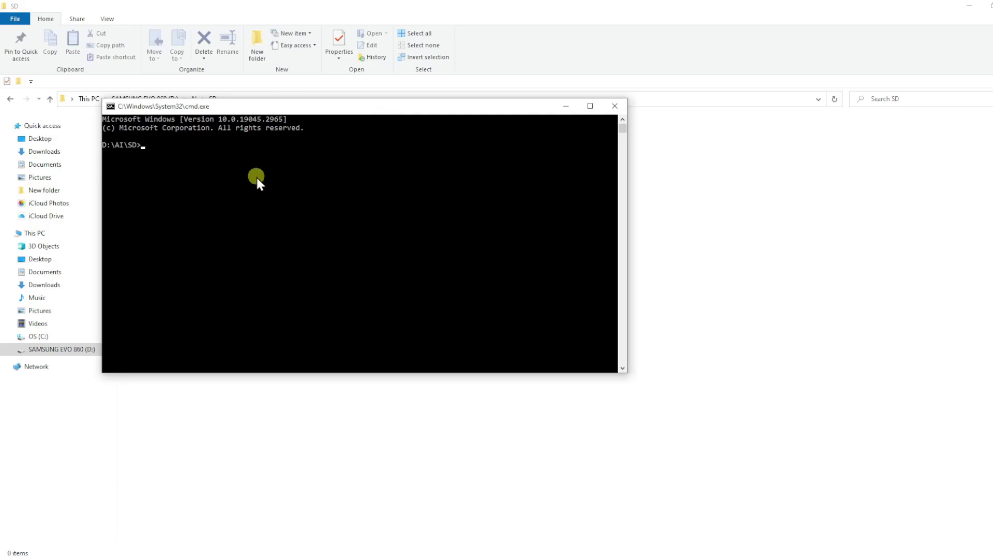
{"action": "key", "text": "ctrl+v"}
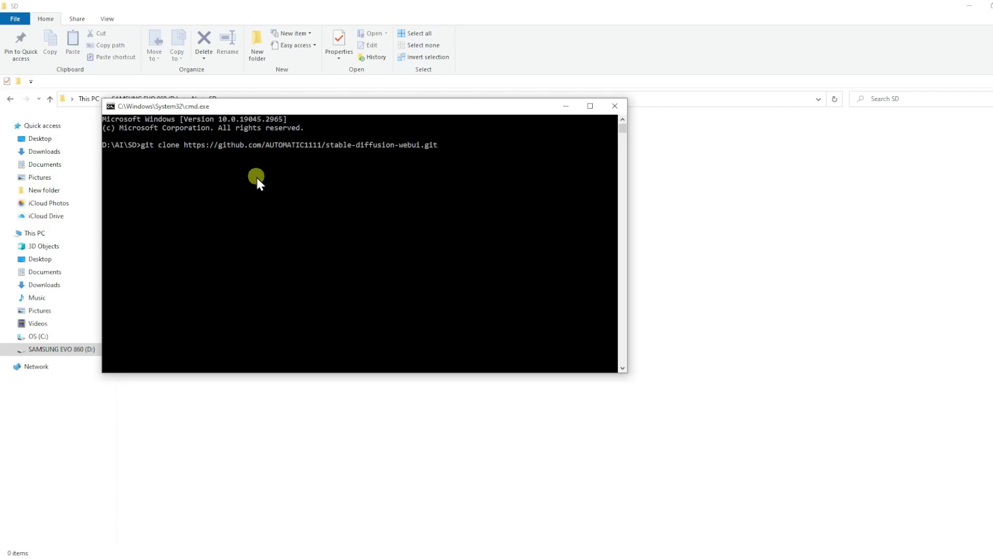
{"action": "key", "text": "Return"}
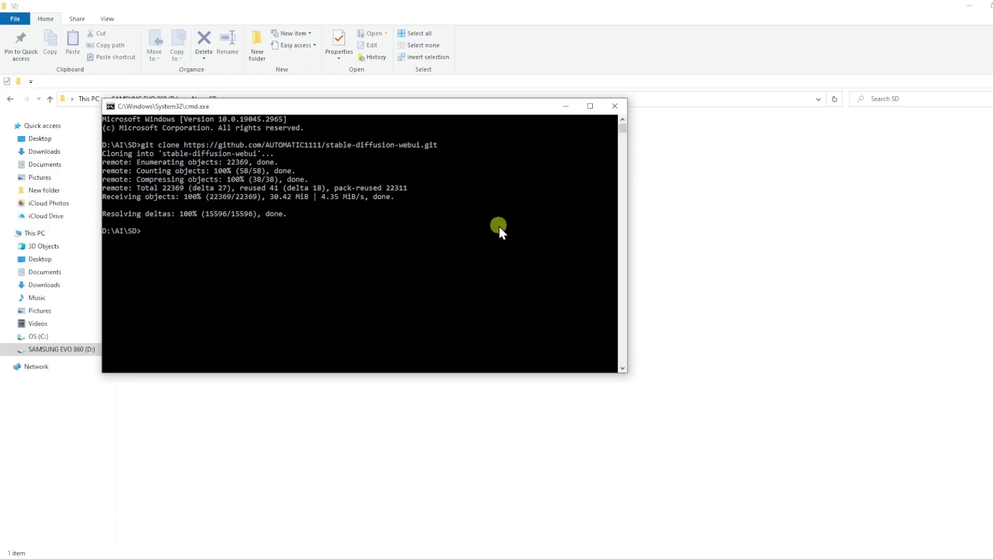
{"action": "left_click_drag", "start_coordinate": [519, 106], "coordinate": [705, 182]}
{"action": "left_click", "coordinate": [186, 134]}
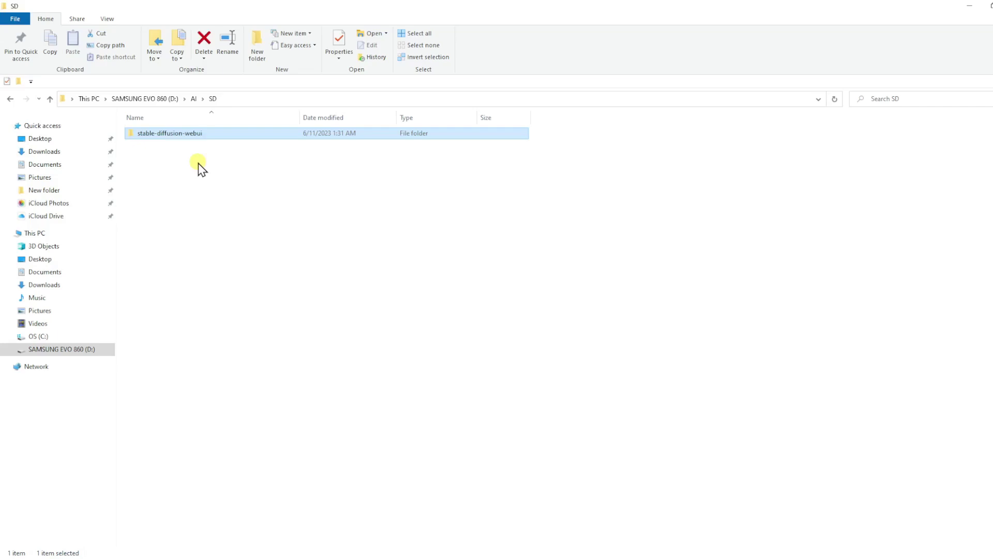
Open the stable-diffusion-webui folder and scroll through its files.
{"action": "double_click", "coordinate": [189, 134]}
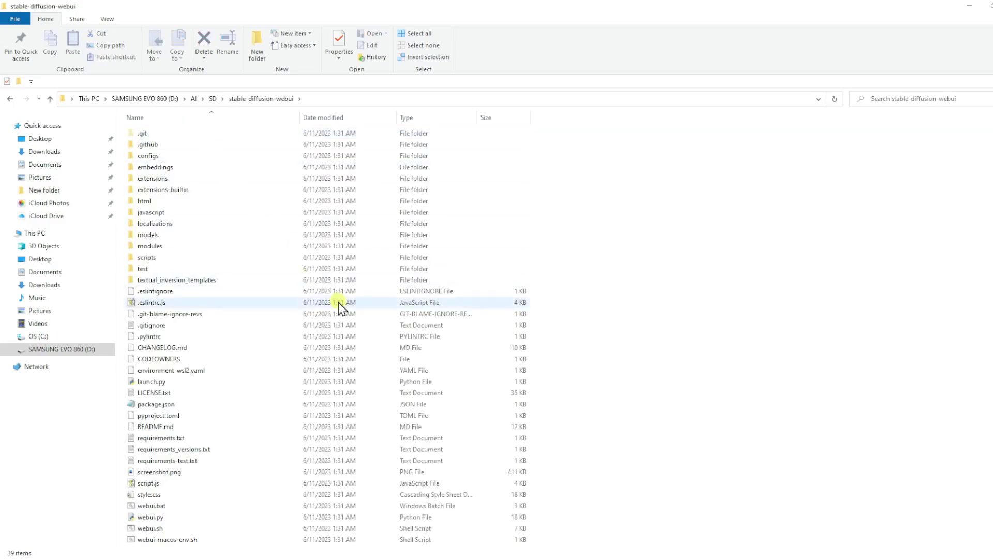
{"action": "scroll", "coordinate": [305, 246], "scroll_direction": "down", "scroll_amount": 1}
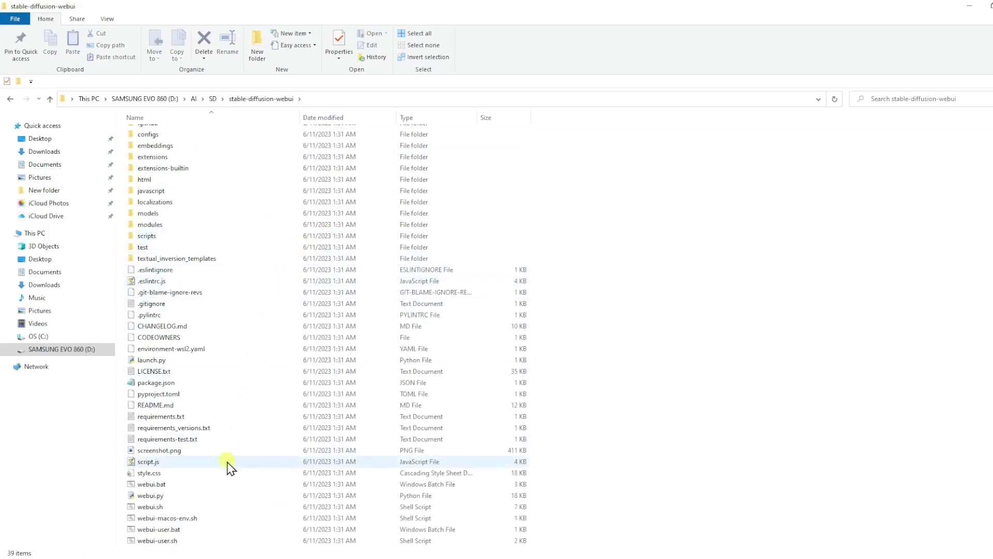
{"action": "scroll", "coordinate": [251, 448], "scroll_direction": "up", "scroll_amount": 1}
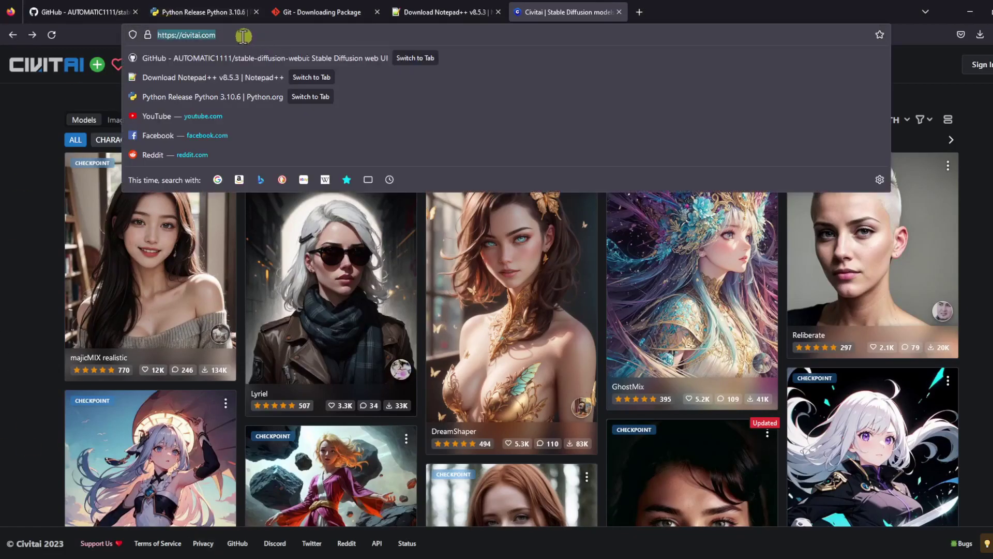
Scroll the Civitai model grid and open the majicMIX realistic model page.
{"action": "left_click", "coordinate": [20, 137]}
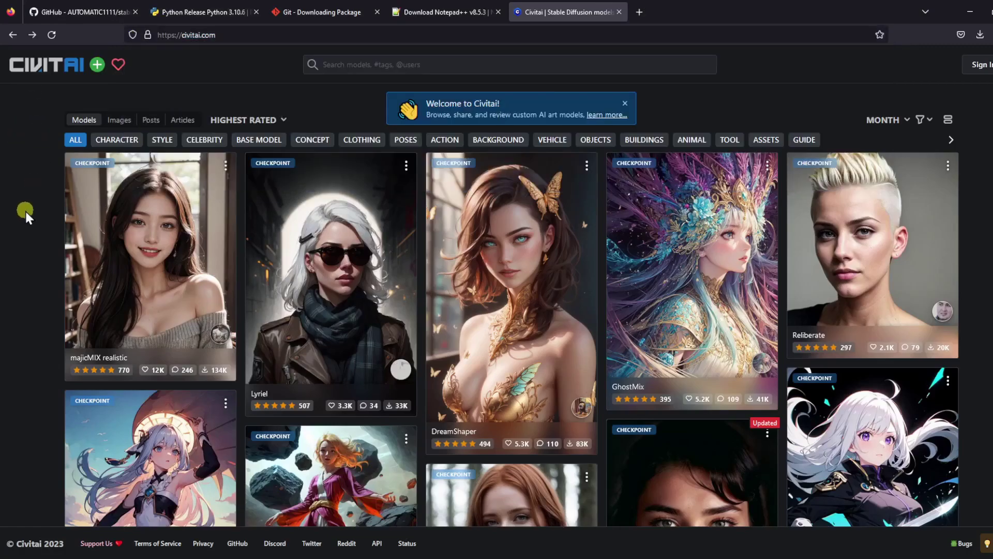
{"action": "scroll", "coordinate": [362, 274], "scroll_direction": "down", "scroll_amount": 7}
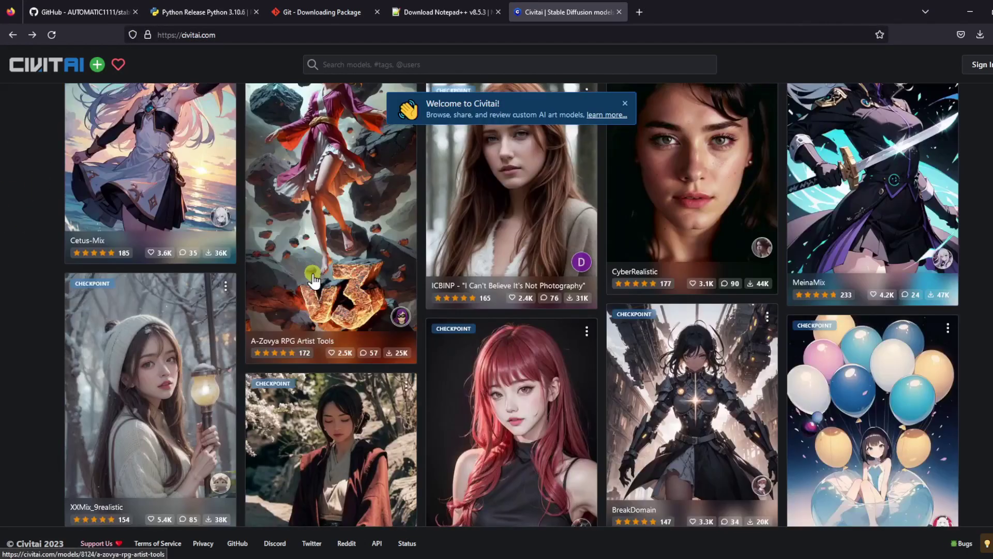
{"action": "scroll", "coordinate": [313, 277], "scroll_direction": "down", "scroll_amount": 15}
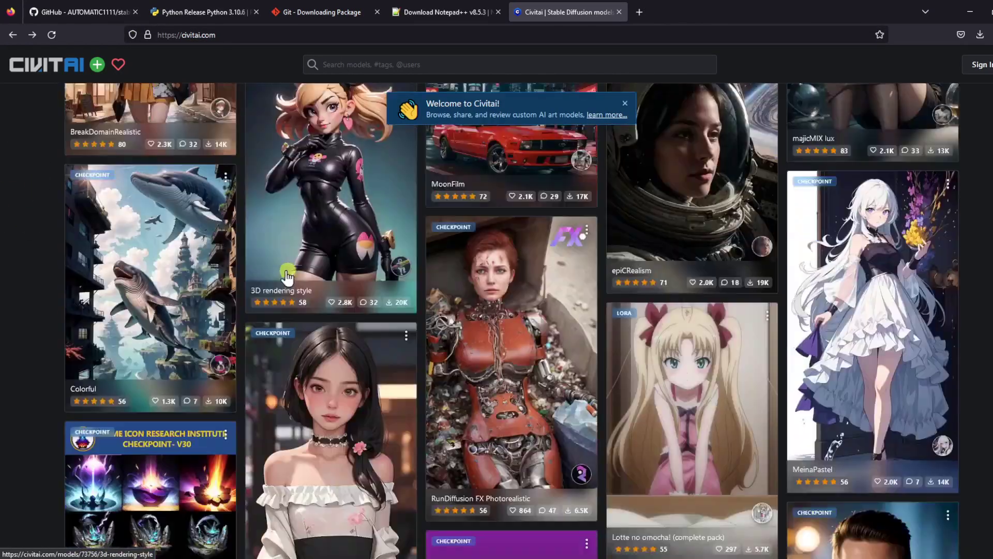
{"action": "scroll", "coordinate": [288, 275], "scroll_direction": "down", "scroll_amount": 15}
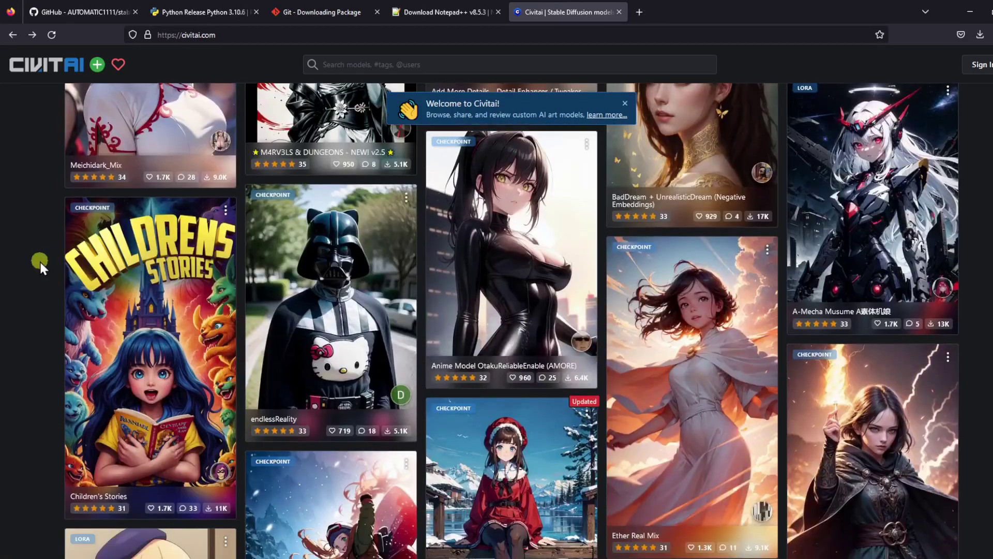
{"action": "scroll", "coordinate": [65, 271], "scroll_direction": "down", "scroll_amount": 15}
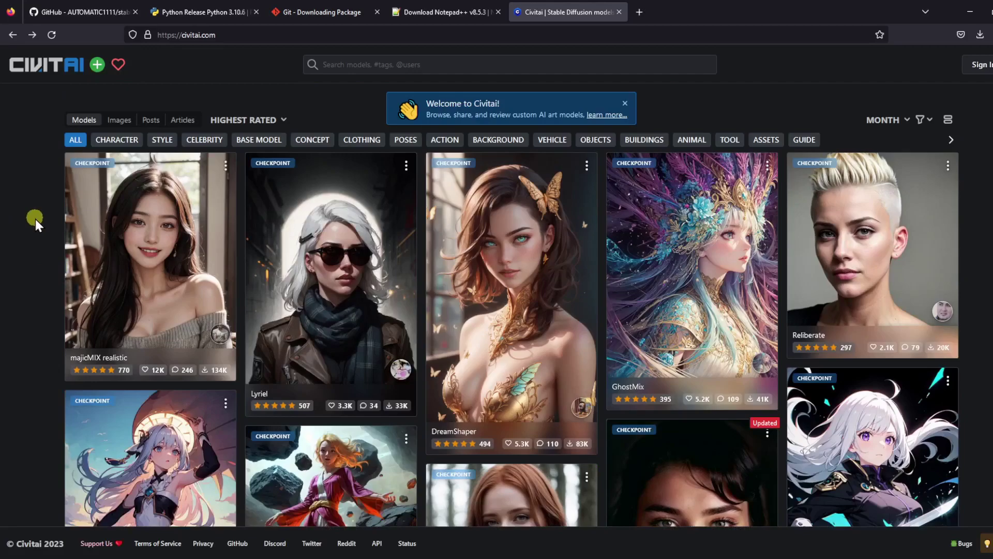
{"action": "left_click", "coordinate": [185, 268]}
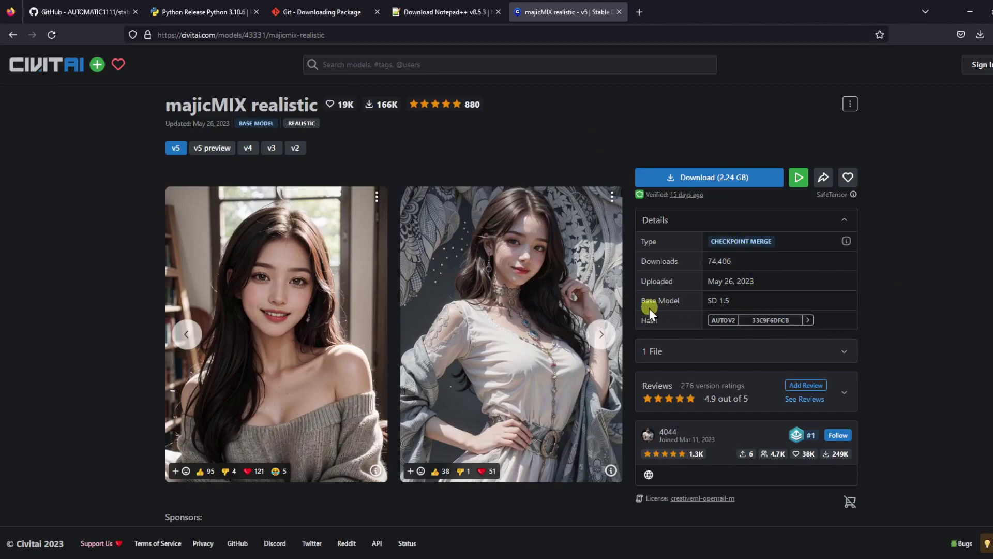
Check the SD 1.5 base model and download the 2.24 GB majicMIX realistic v5 checkpoint.
{"action": "left_click_drag", "start_coordinate": [756, 302], "coordinate": [687, 301]}
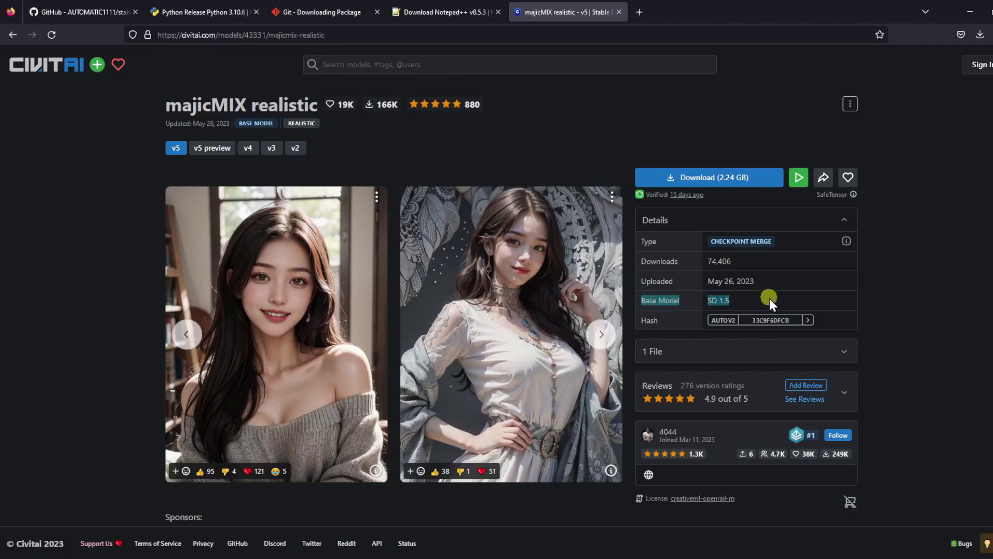
{"action": "left_click", "coordinate": [910, 261]}
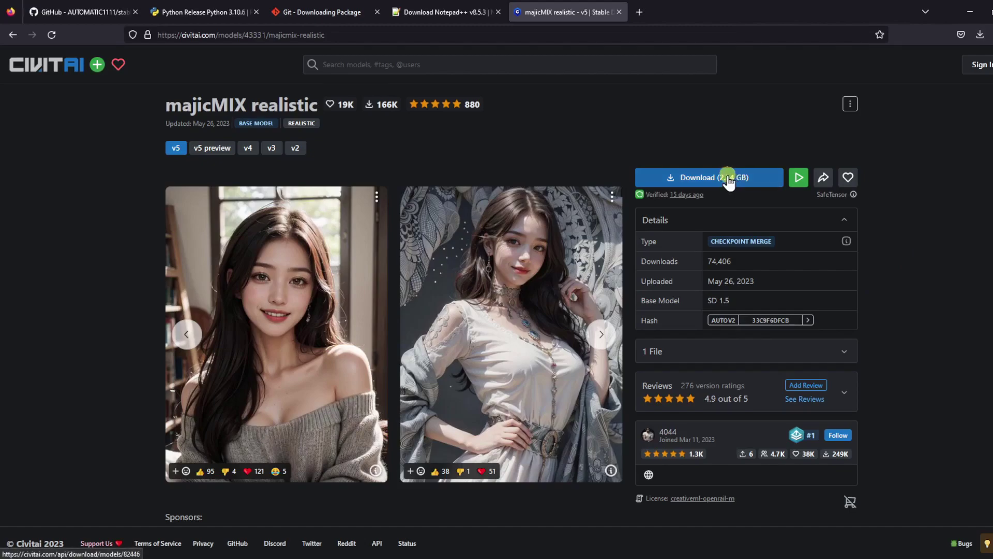
{"action": "left_click", "coordinate": [745, 181]}
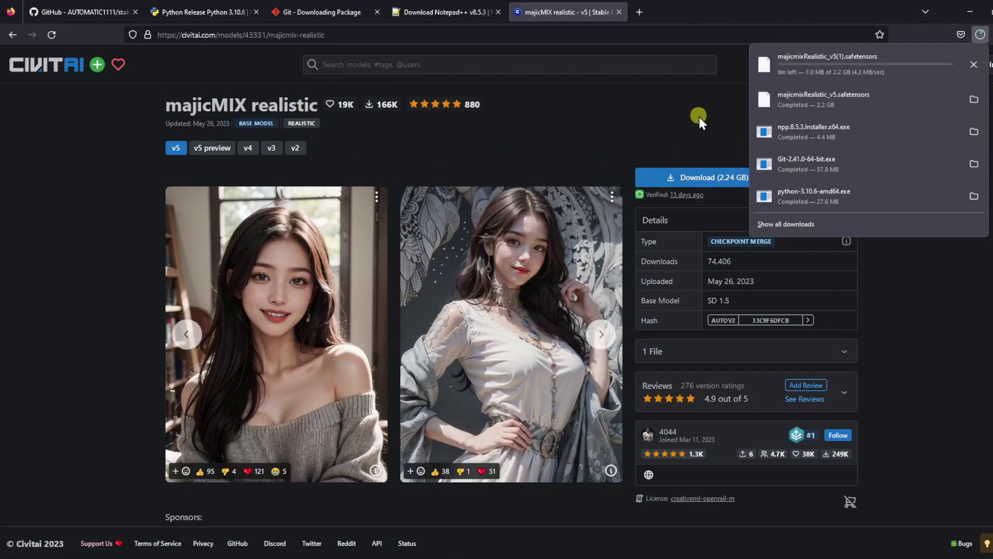
{"action": "left_click", "coordinate": [960, 290]}
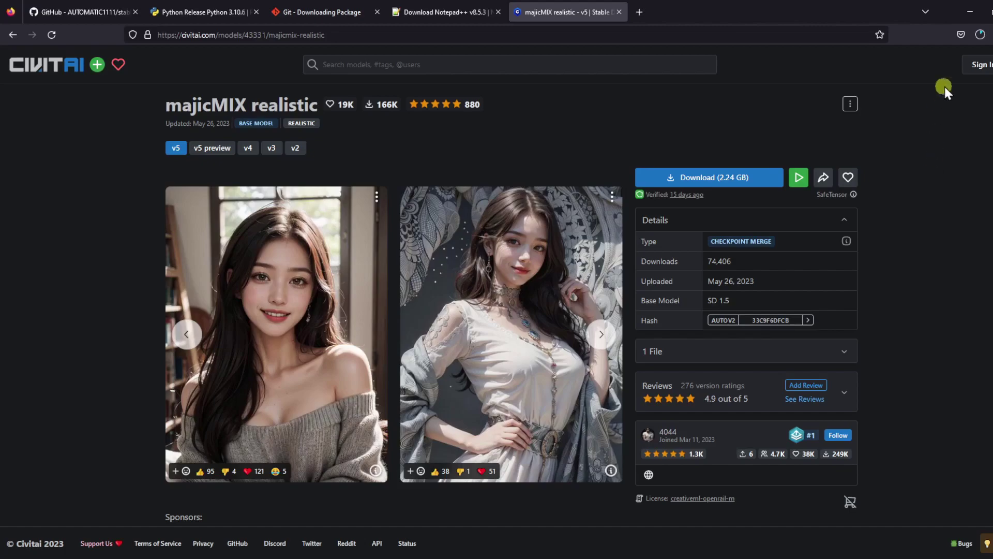
Cancel the duplicate majicmixRealistic_v5(1).safetensors download in Firefox's downloads list.
{"action": "left_click", "coordinate": [980, 34]}
{"action": "left_click", "coordinate": [971, 64]}
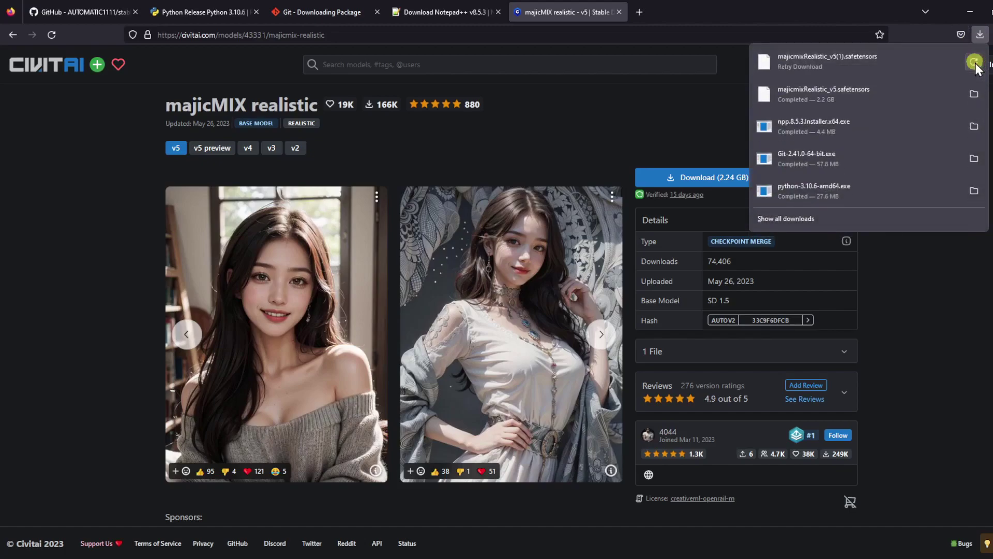
{"action": "left_click", "coordinate": [939, 274]}
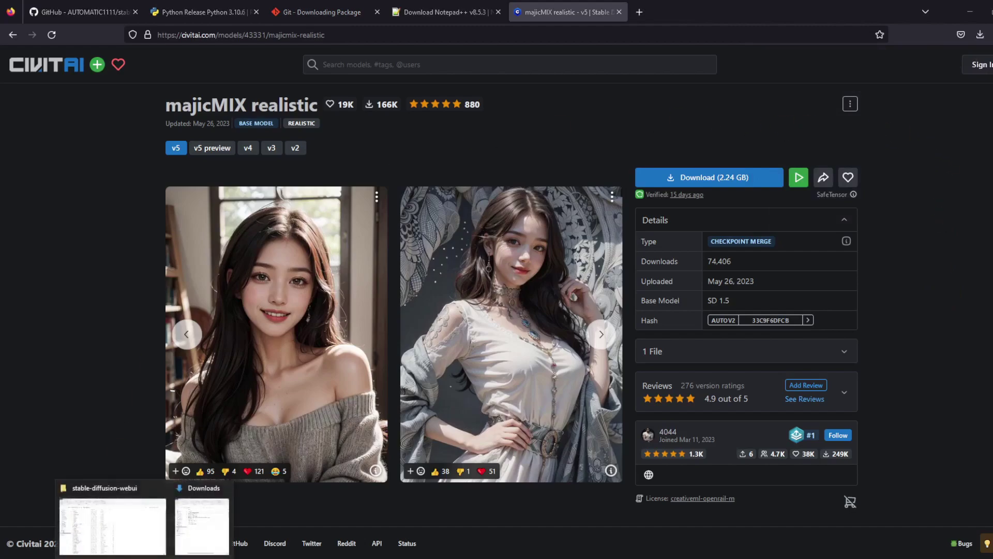
Tile the Downloads and stable-diffusion-webui folders side by side and select majicmixRealistic_v5.safetensors.
{"action": "left_click", "coordinate": [193, 527]}
{"action": "left_click", "coordinate": [129, 541]}
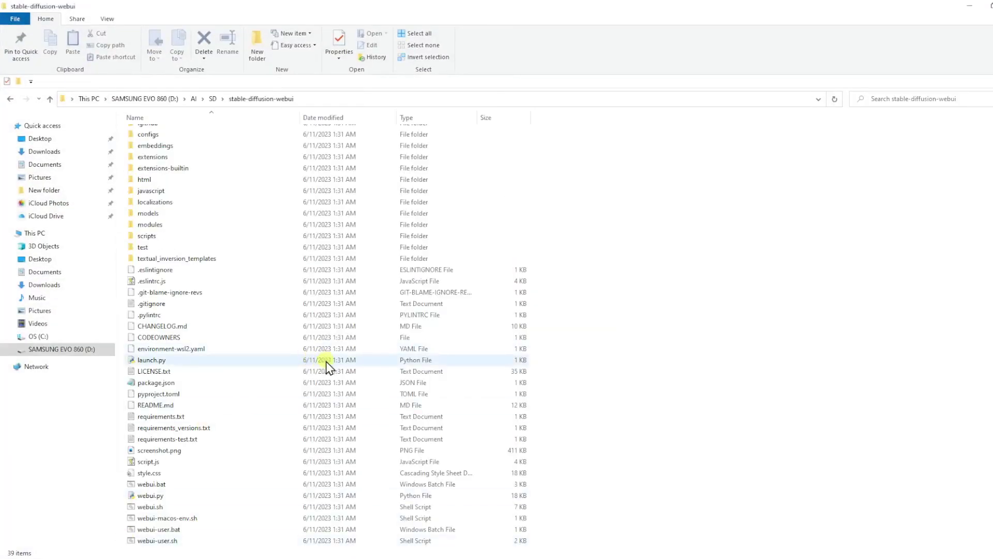
{"action": "key", "text": "super+Right"}
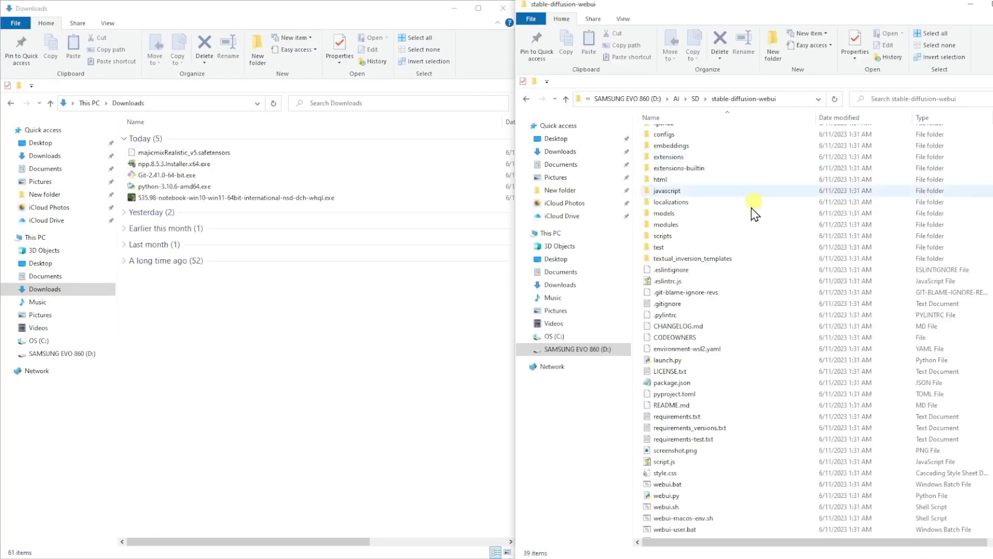
{"action": "left_click", "coordinate": [303, 370]}
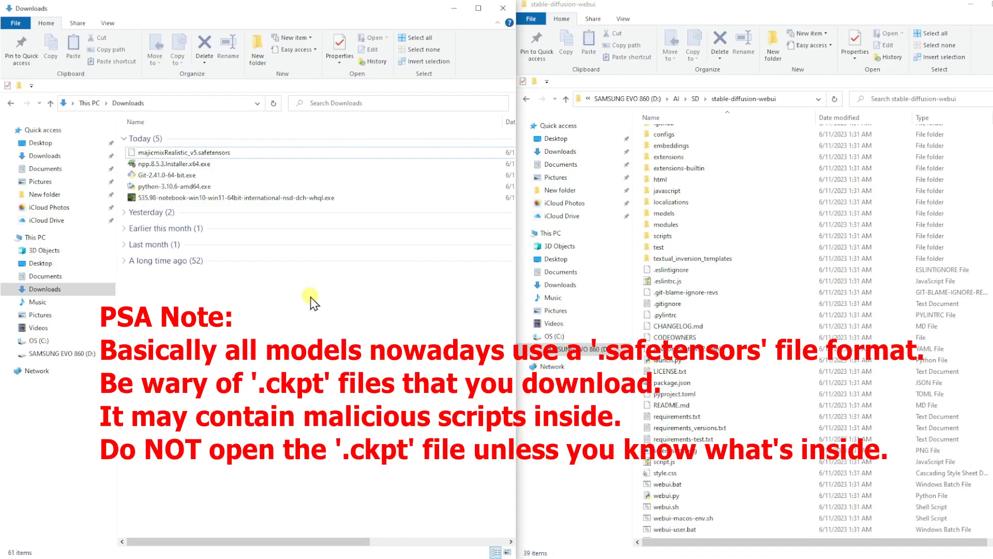
{"action": "left_click", "coordinate": [222, 153]}
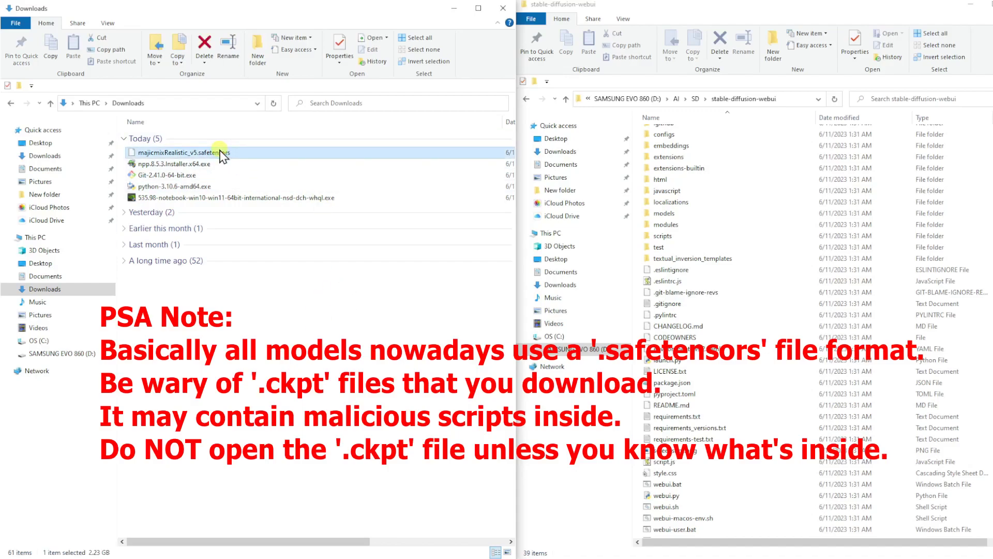
Paste the checkpoint into the models\Stable-diffusion folder.
{"action": "scroll", "coordinate": [732, 269], "scroll_direction": "up", "scroll_amount": 1}
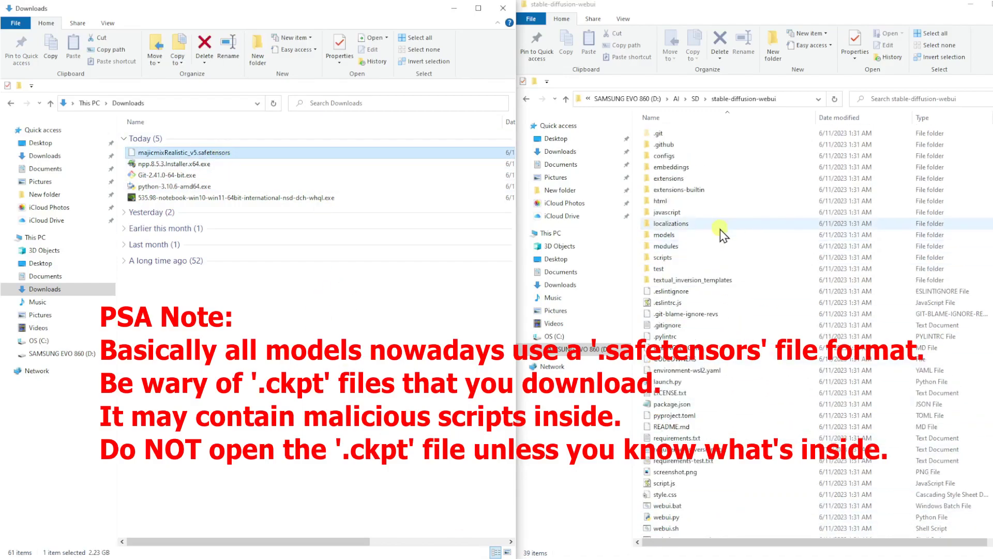
{"action": "double_click", "coordinate": [675, 236]}
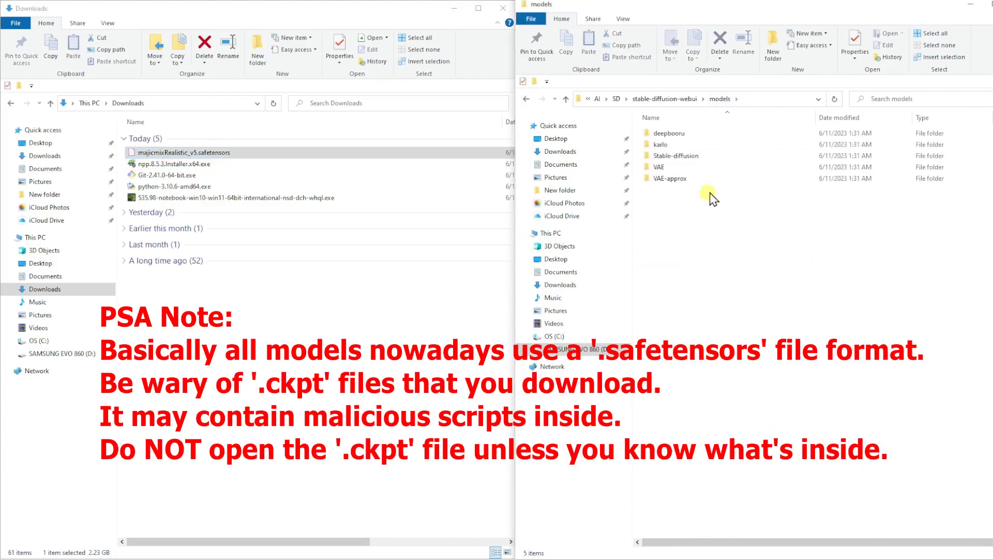
{"action": "double_click", "coordinate": [688, 156]}
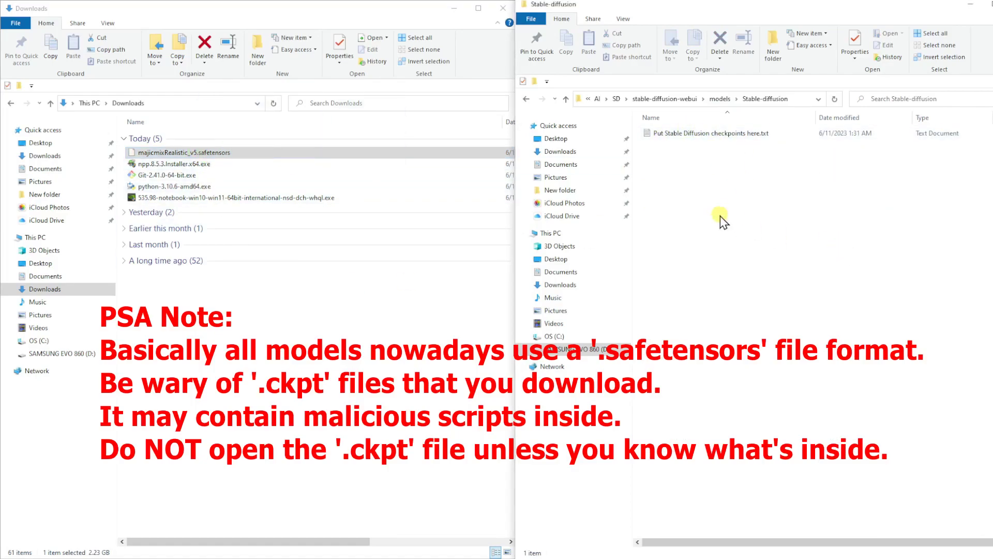
{"action": "key", "text": "ctrl+v"}
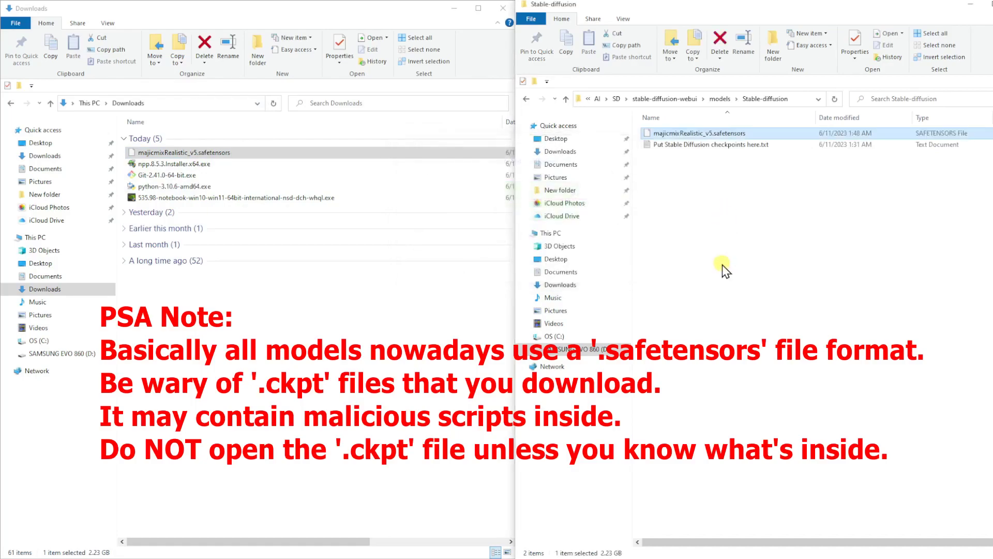
{"action": "left_click", "coordinate": [738, 230]}
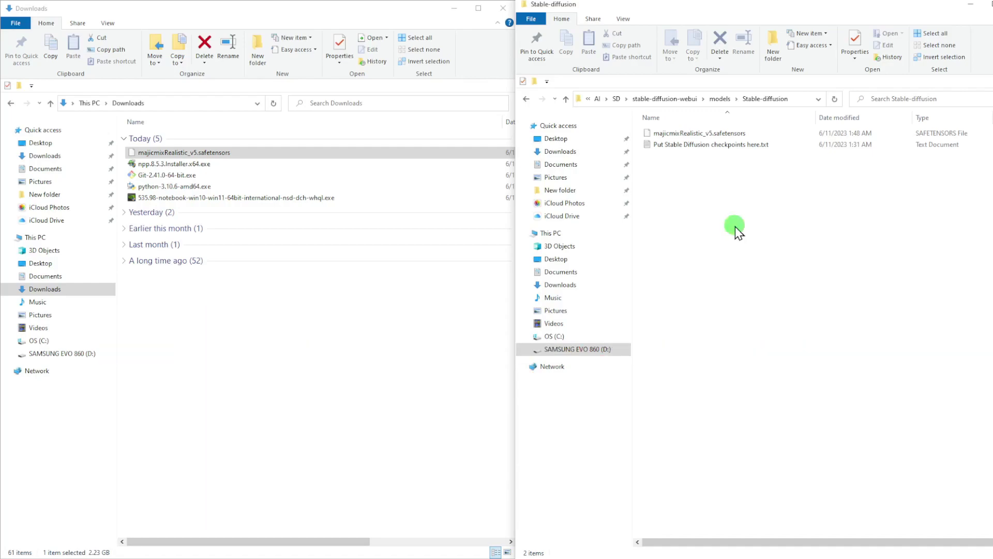
Run webui-user.bat and enlarge the console to follow the install until 127.0.0.1:7860 is served.
{"action": "left_click", "coordinate": [653, 99]}
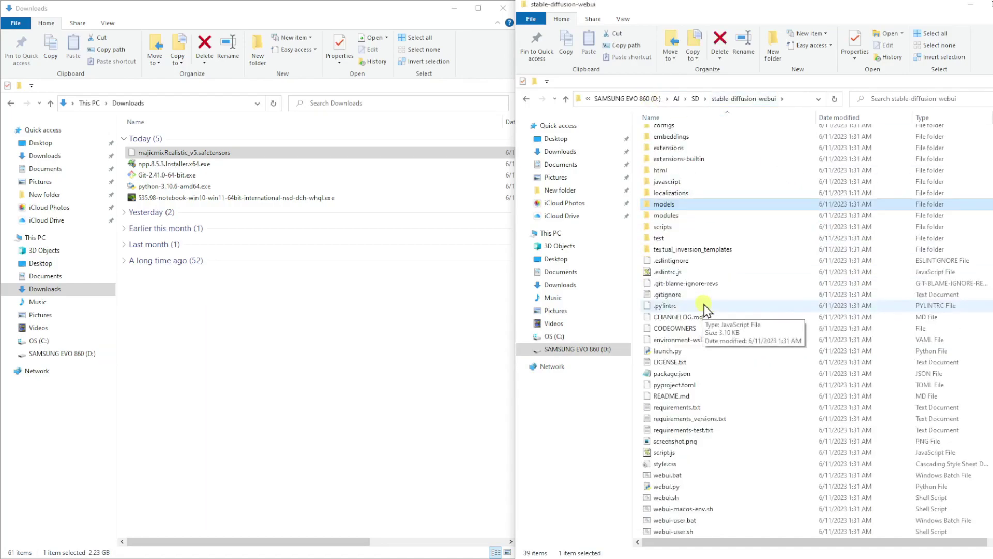
{"action": "left_click", "coordinate": [690, 521]}
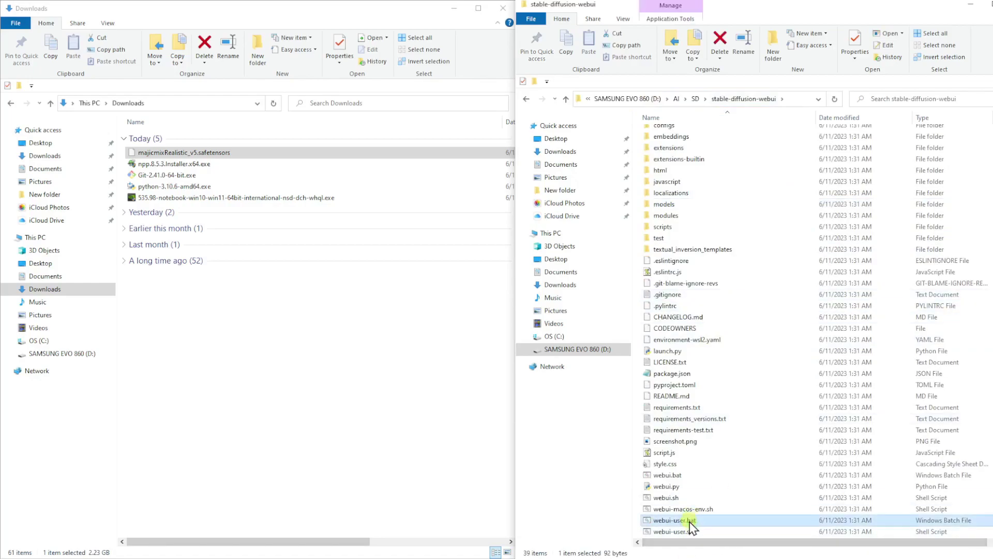
{"action": "double_click", "coordinate": [690, 520]}
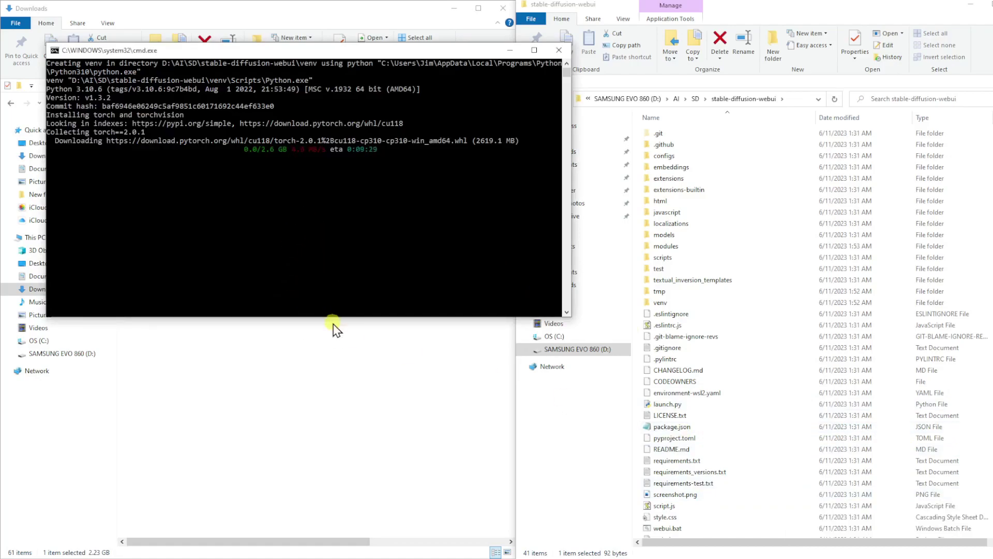
{"action": "left_click_drag", "start_coordinate": [333, 322], "coordinate": [318, 403]}
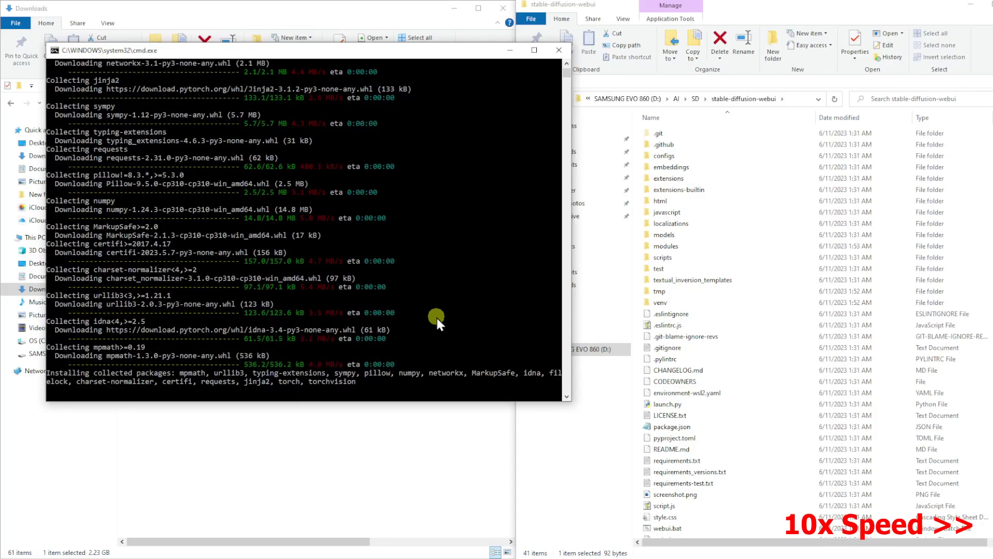
{"action": "left_click_drag", "start_coordinate": [395, 401], "coordinate": [395, 538]}
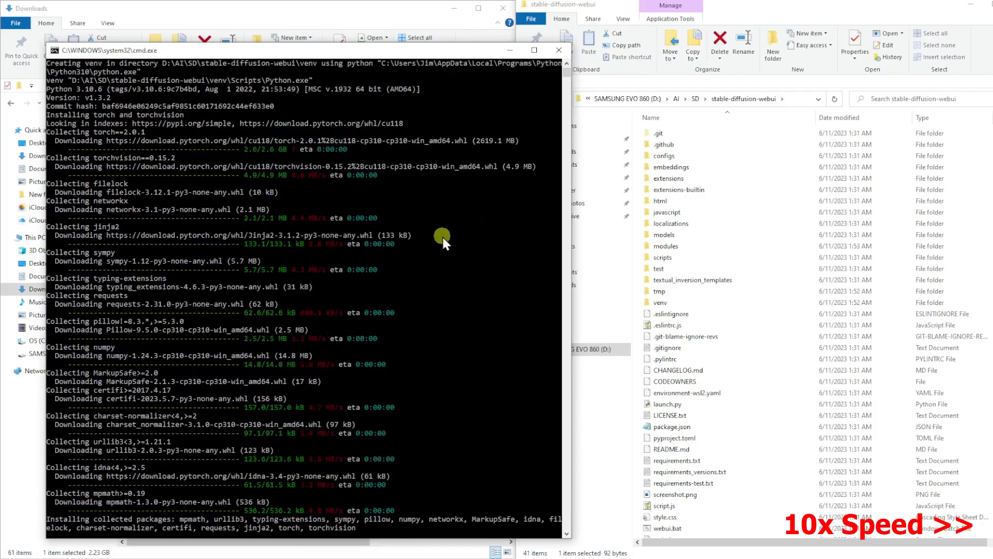
{"action": "left_click_drag", "start_coordinate": [474, 45], "coordinate": [474, 12]}
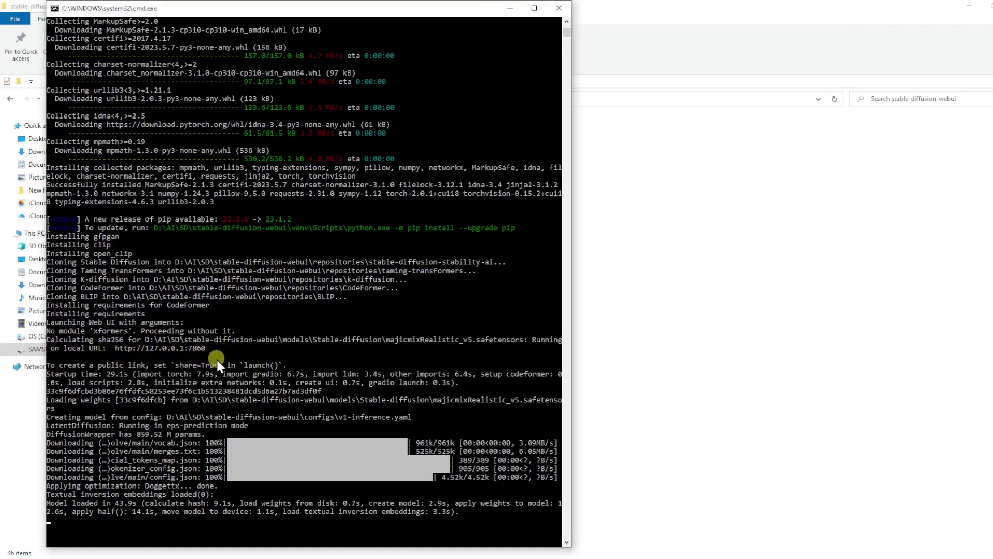
{"action": "left_click_drag", "start_coordinate": [219, 348], "coordinate": [111, 349]}
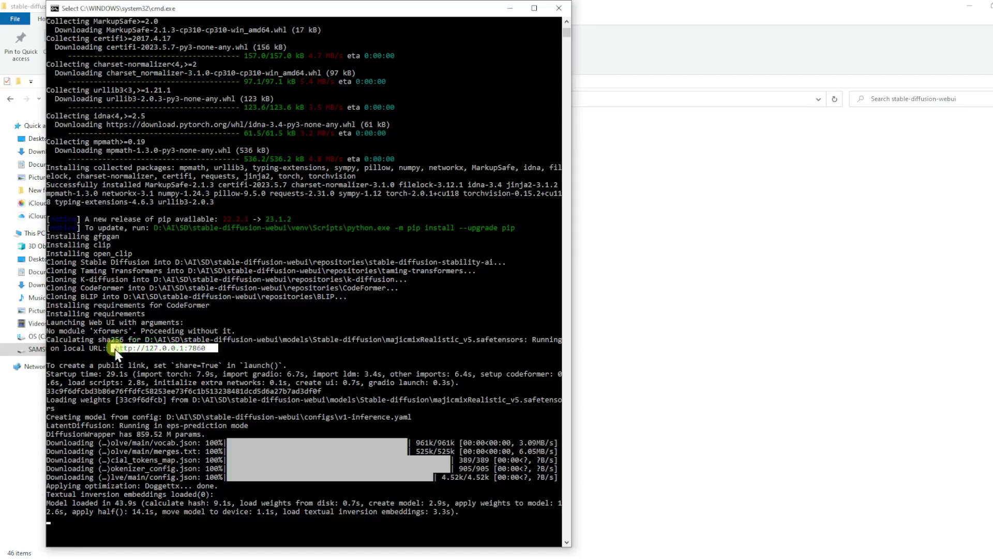
{"action": "right_click", "coordinate": [296, 371]}
{"action": "key", "text": "alt+Tab"}
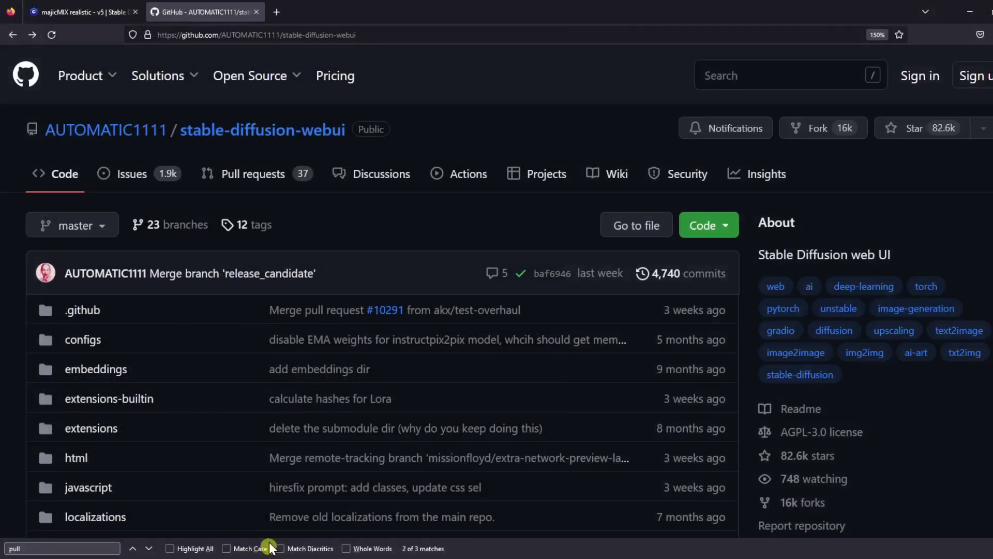
{"action": "left_click", "coordinate": [276, 12]}
{"action": "type", "text": "http://127.0.0.1:7860"}
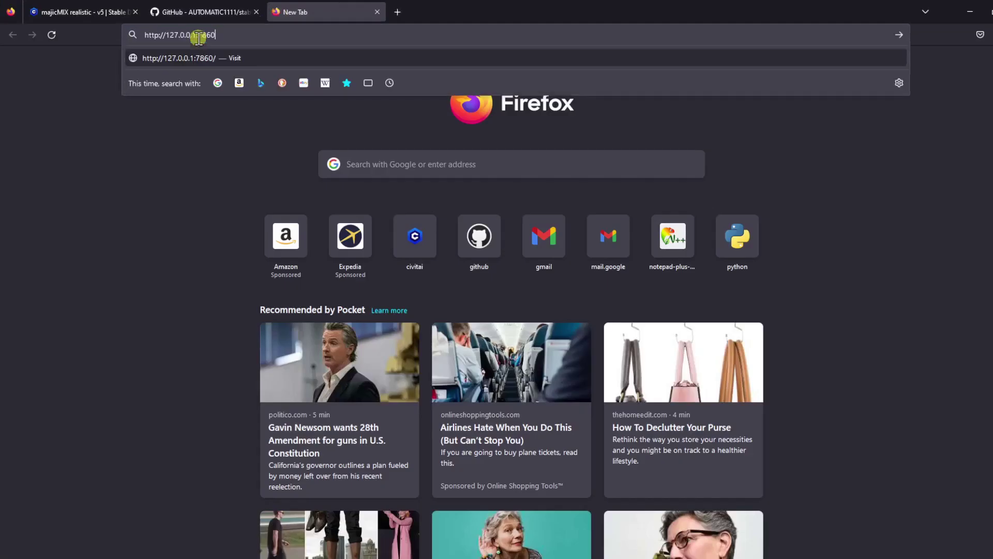
{"action": "left_click", "coordinate": [174, 61]}
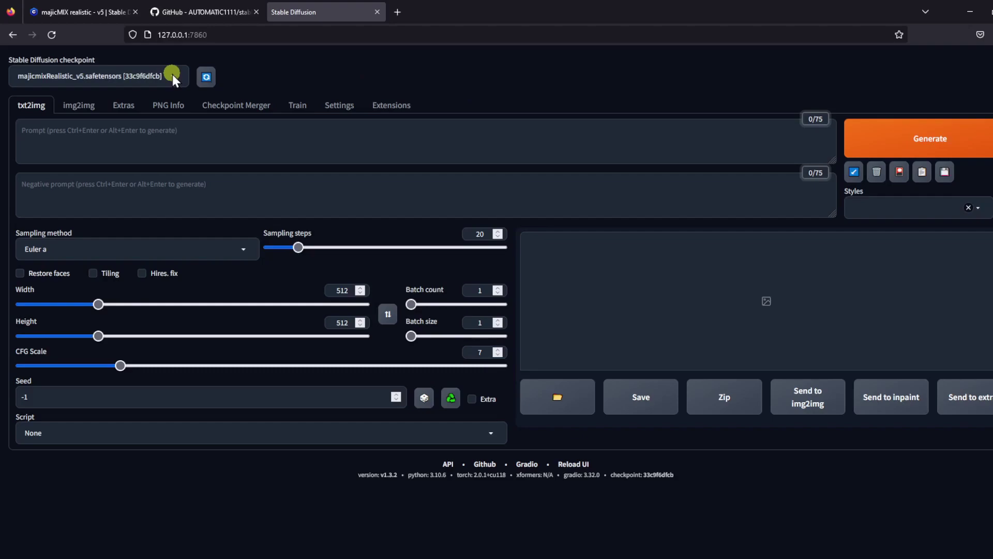
{"action": "left_click", "coordinate": [172, 77]}
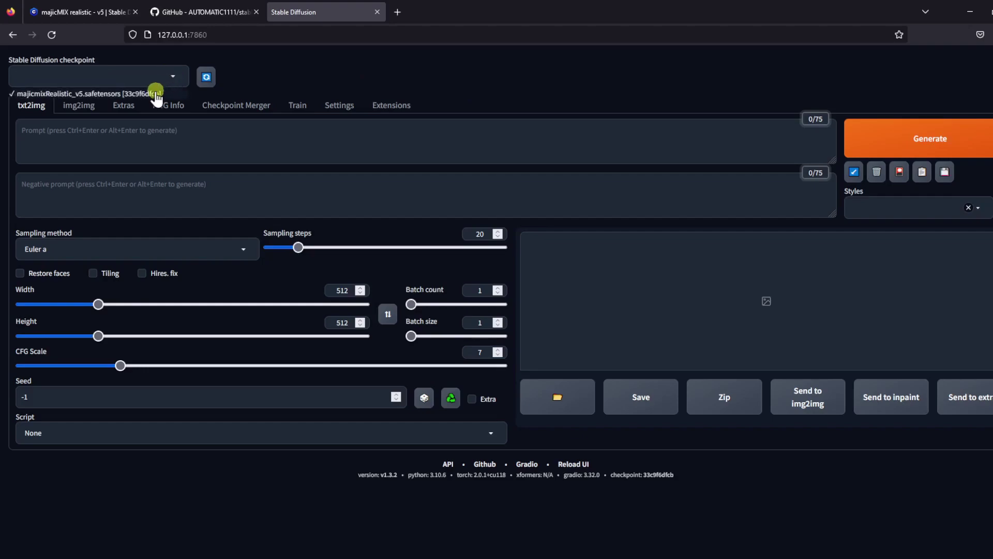
{"action": "left_click", "coordinate": [154, 94]}
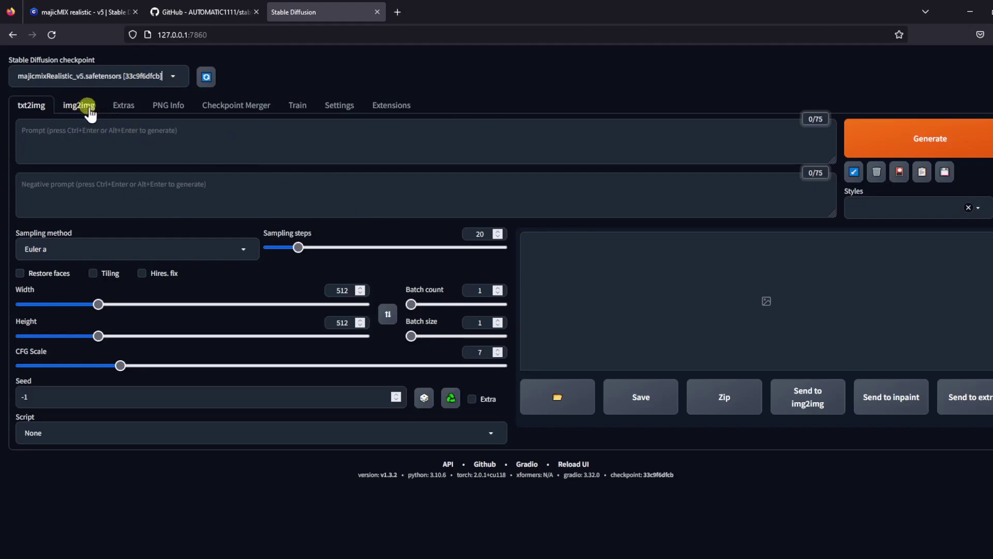
Browse the img2img, Extras, PNG Info, Checkpoint Merger, Train, Settings and Extensions pages, then return to txt2img.
{"action": "left_click", "coordinate": [87, 106]}
{"action": "left_click", "coordinate": [135, 108]}
{"action": "left_click", "coordinate": [178, 108]}
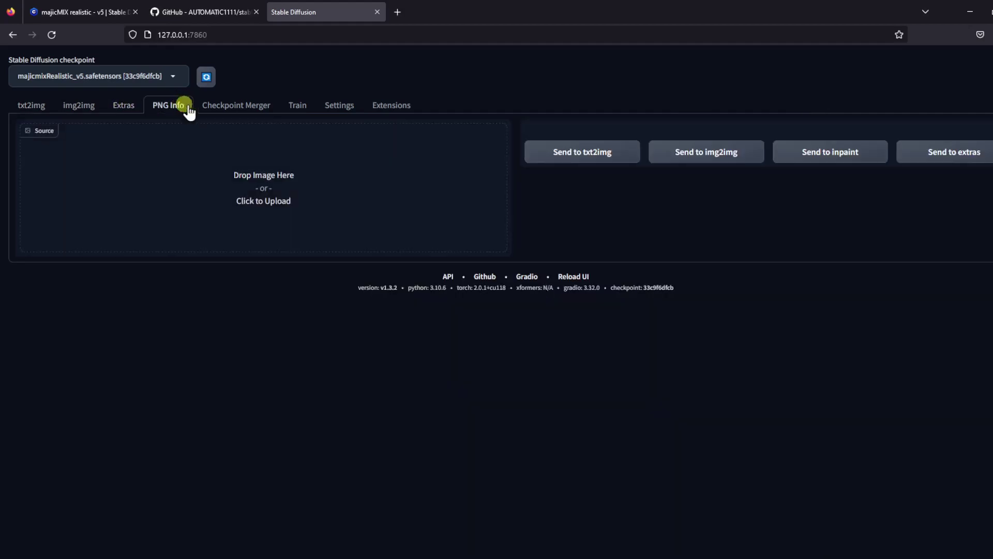
{"action": "left_click", "coordinate": [267, 107]}
{"action": "left_click", "coordinate": [299, 105]}
{"action": "left_click", "coordinate": [337, 107]}
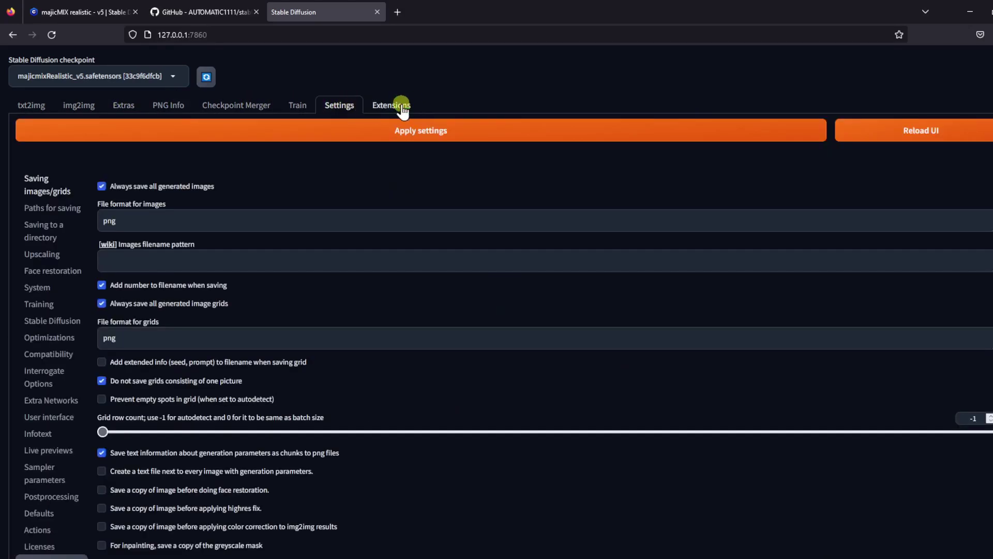
{"action": "left_click", "coordinate": [402, 108]}
{"action": "left_click", "coordinate": [31, 105]}
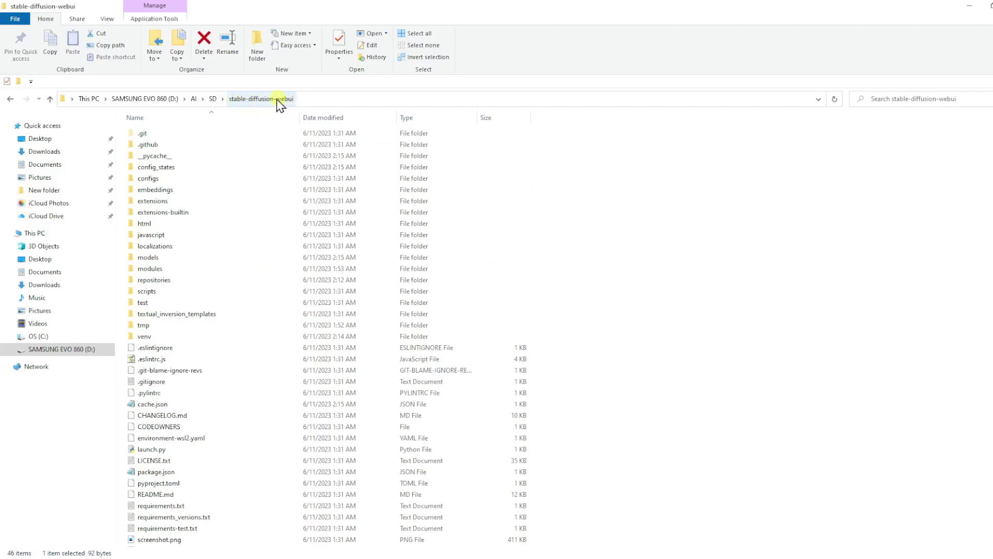
Add --xformers after COMMANDLINE_ARGS= in webui-user.bat using Notepad++ and save it.
{"action": "scroll", "coordinate": [248, 295], "scroll_direction": "down", "scroll_amount": 3}
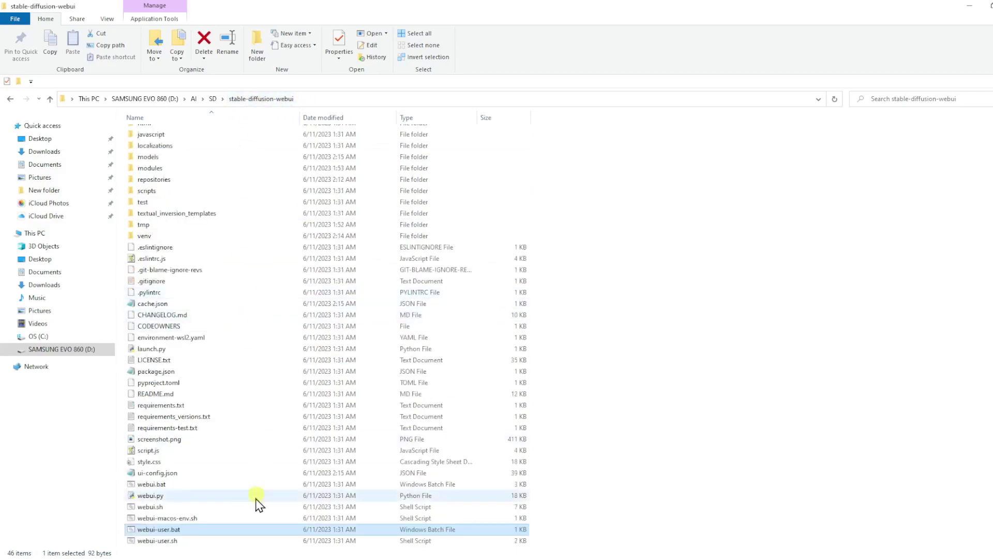
{"action": "right_click", "coordinate": [166, 533]}
{"action": "left_click", "coordinate": [233, 312]}
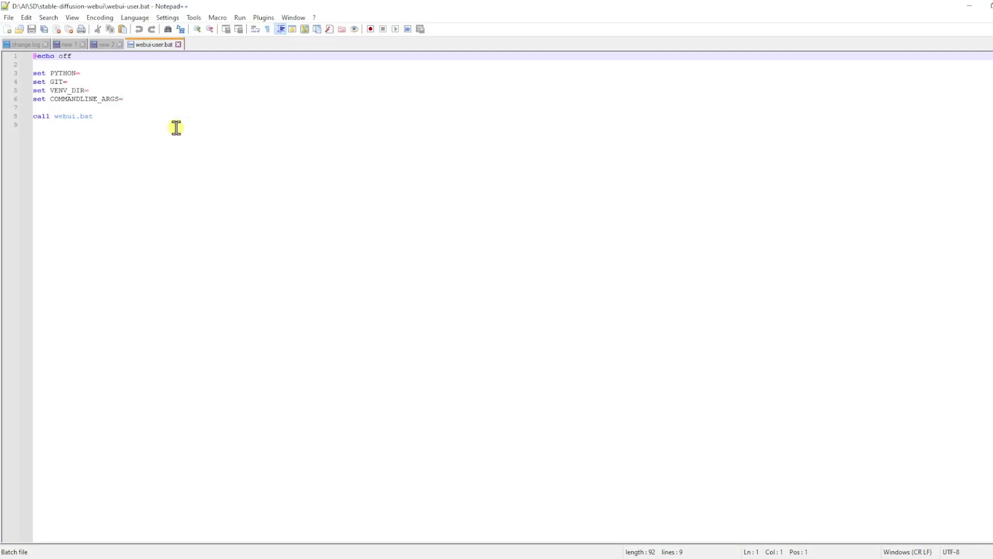
{"action": "left_click", "coordinate": [140, 99]}
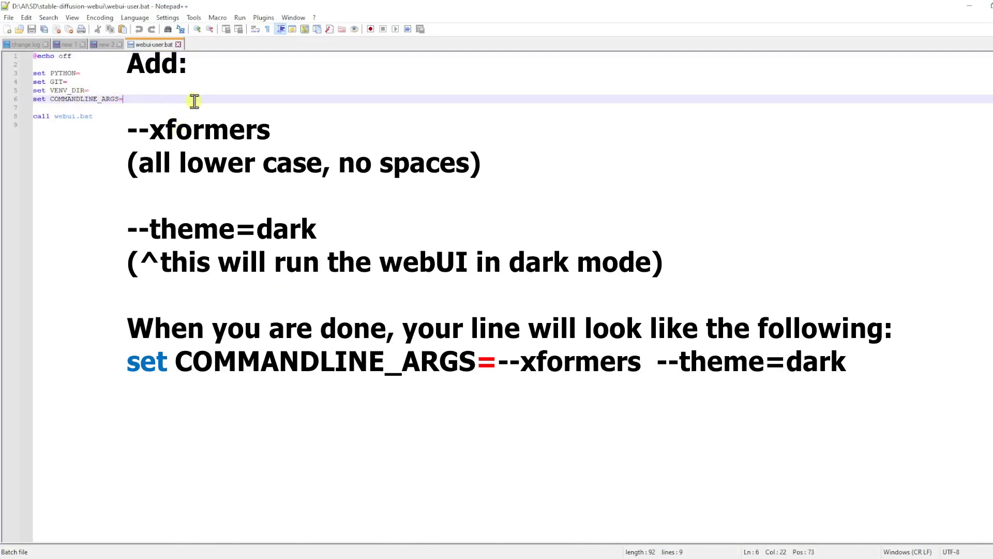
{"action": "type", "text": "--xformers"}
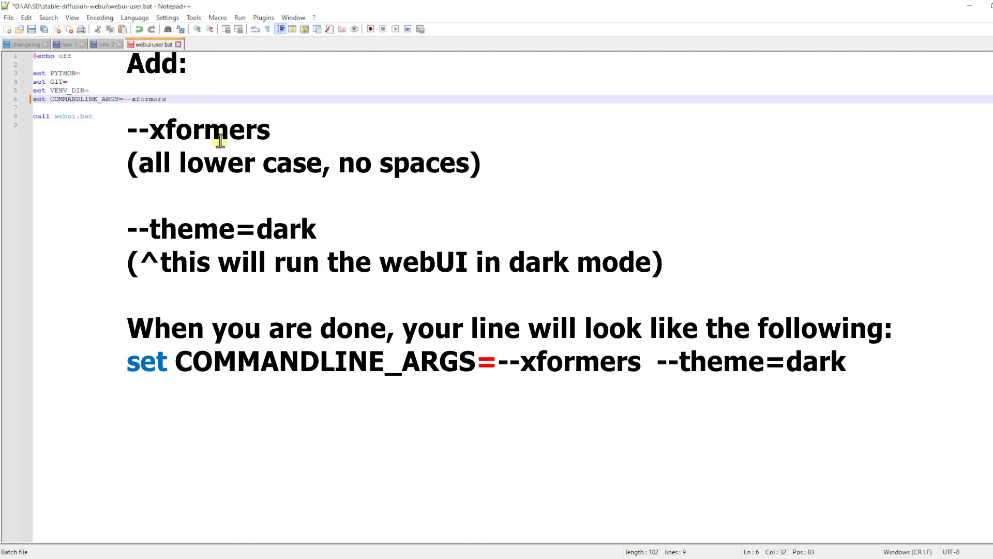
{"action": "left_click", "coordinate": [31, 29]}
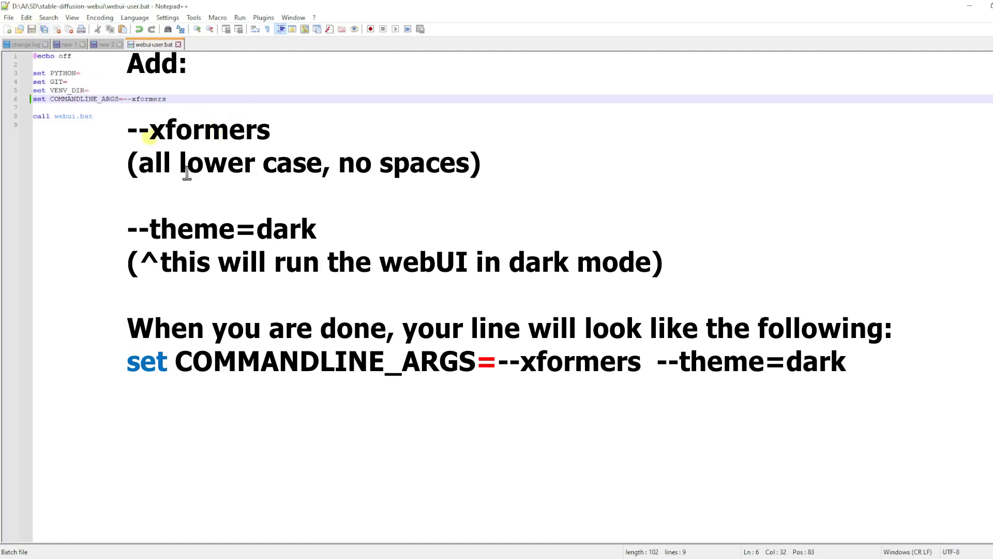
Relaunch webui-user.bat and paste its new 127.0.0.1:7861 address into a new Firefox tab.
{"action": "left_click", "coordinate": [968, 6]}
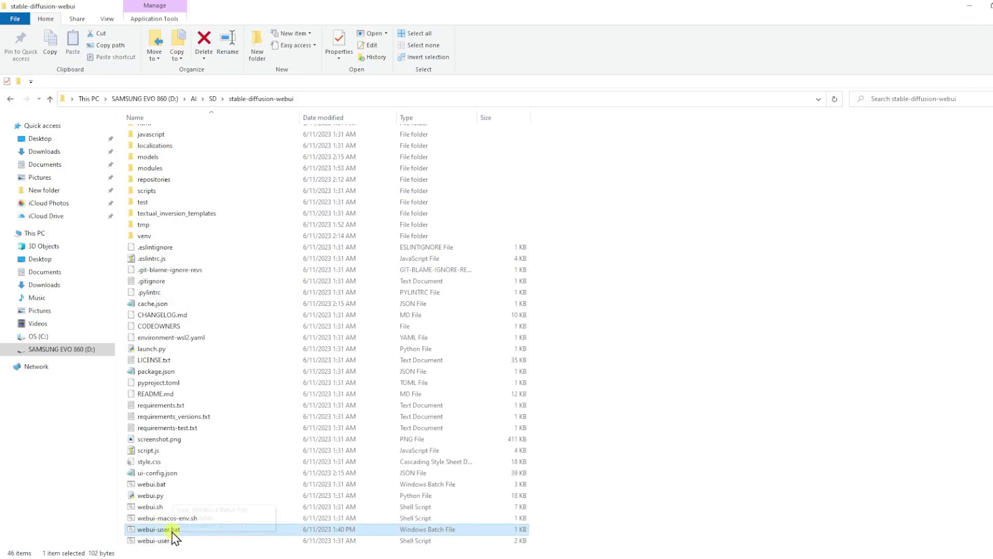
{"action": "double_click", "coordinate": [160, 529]}
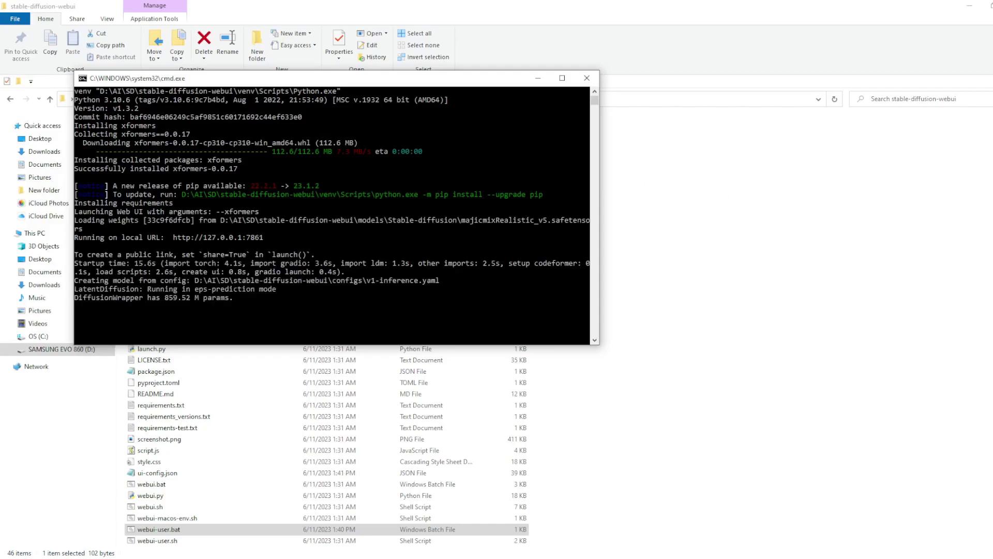
{"action": "left_click_drag", "start_coordinate": [272, 237], "coordinate": [173, 238]}
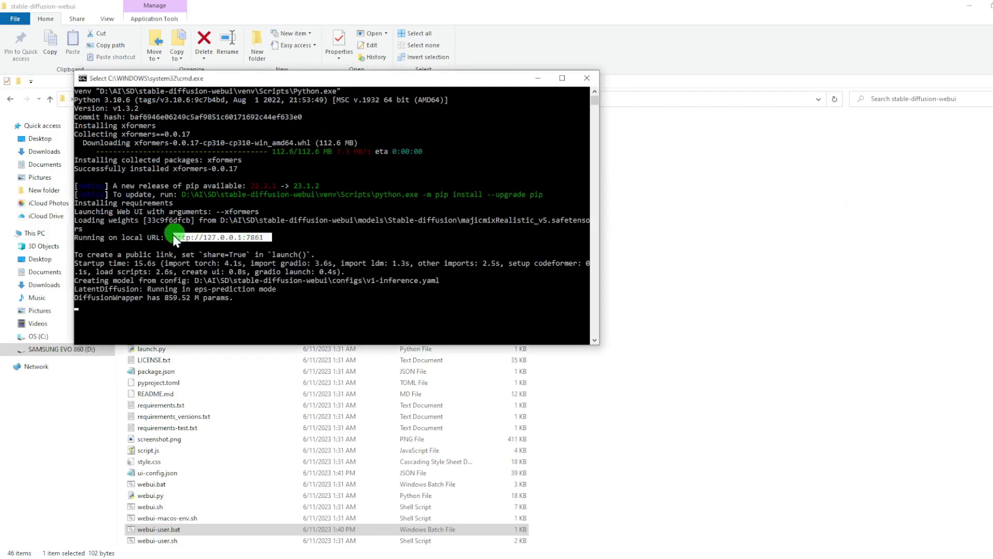
{"action": "key", "text": "ctrl+c"}
{"action": "key", "text": "alt+Tab"}
{"action": "key", "text": "ctrl+t"}
{"action": "key", "text": "ctrl+v"}
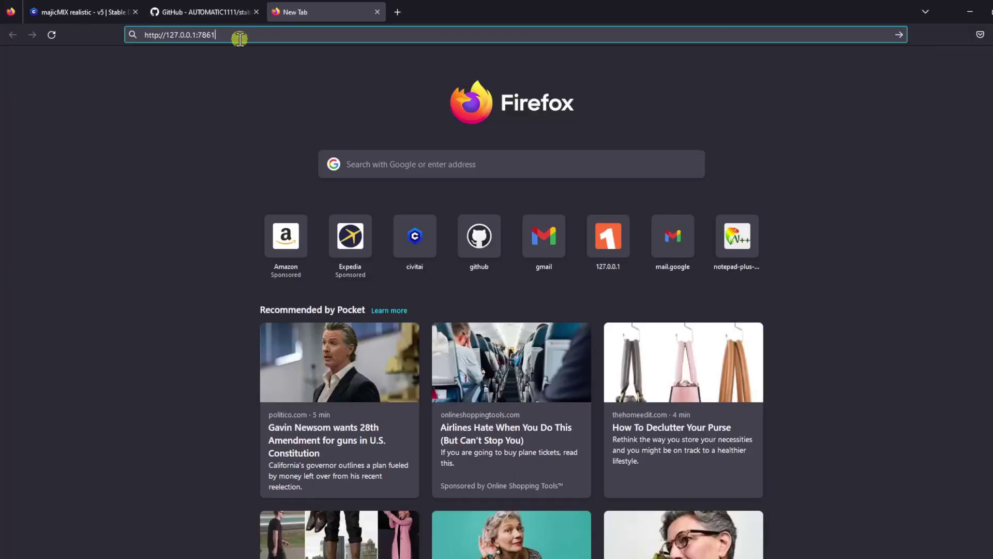
Load the WebUI at 127.0.0.1:7861 in the new tab.
{"action": "key", "text": "Return"}
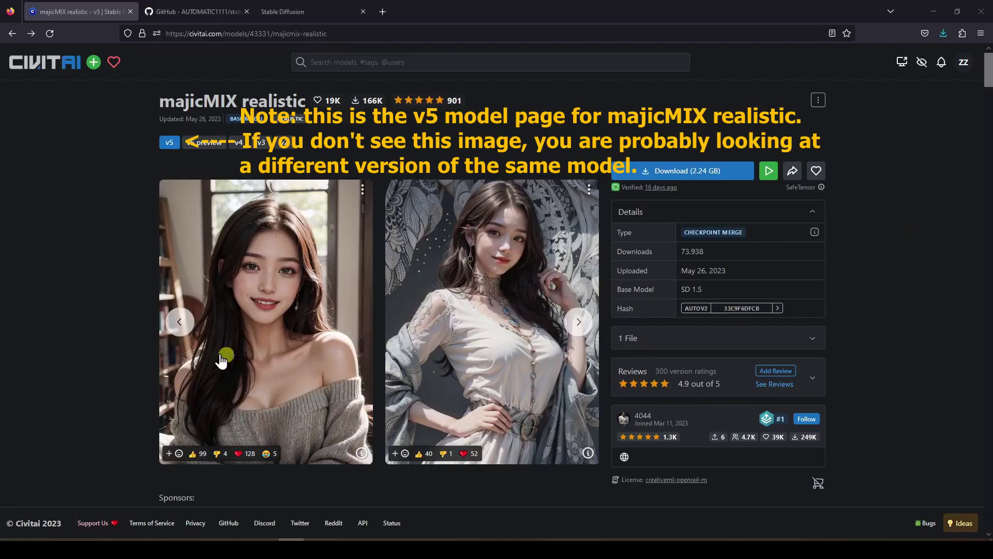
Open the first showcase image and paste its prompt into the WebUI prompt box.
{"action": "left_click", "coordinate": [267, 351]}
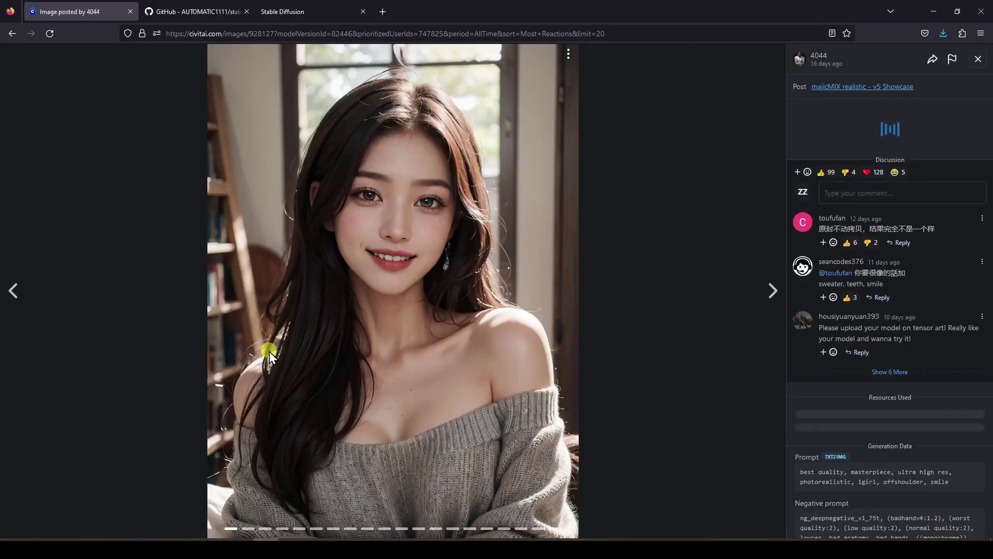
{"action": "scroll", "coordinate": [954, 145], "scroll_direction": "down", "scroll_amount": 2}
{"action": "scroll", "coordinate": [954, 145], "scroll_direction": "down", "scroll_amount": 2}
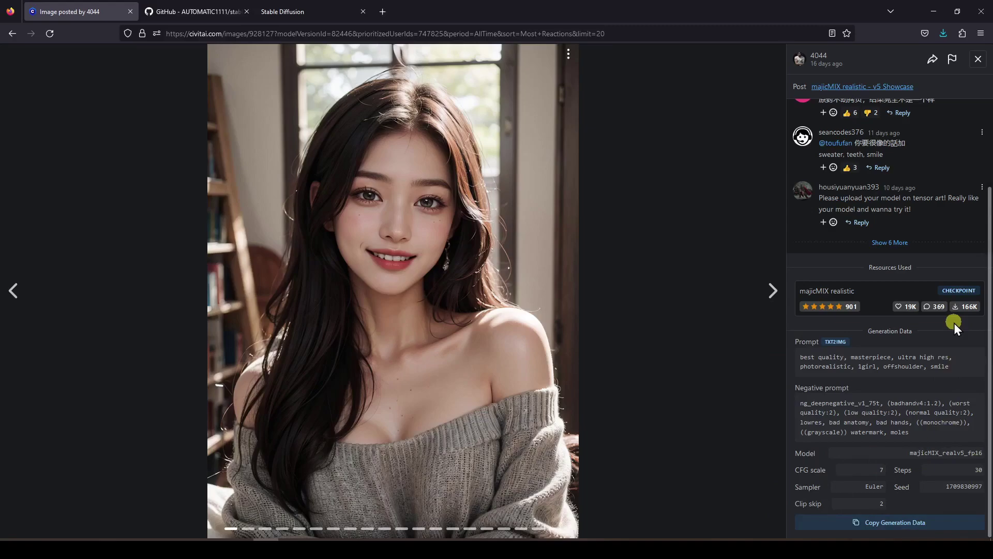
{"action": "left_click_drag", "start_coordinate": [959, 369], "coordinate": [802, 354]}
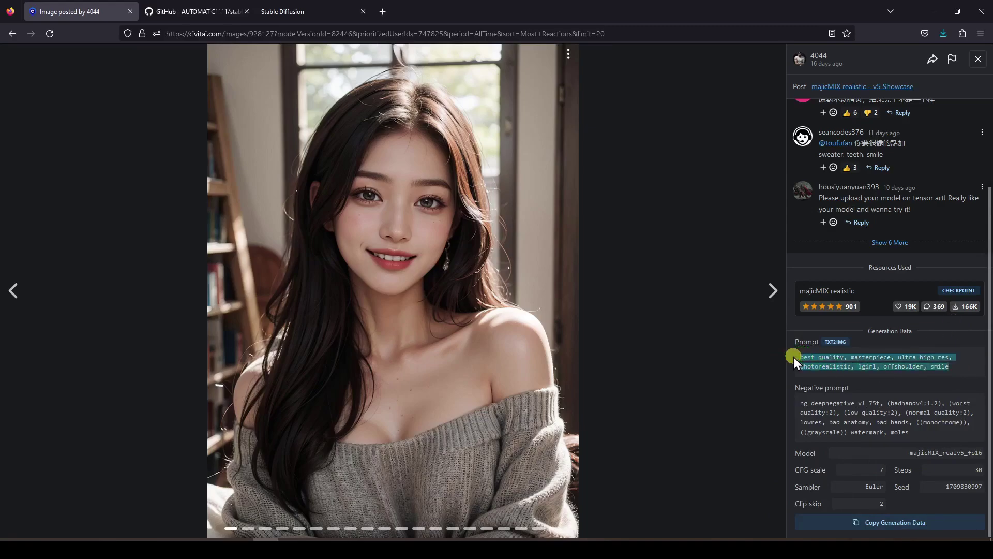
{"action": "left_click", "coordinate": [288, 13]}
{"action": "left_click", "coordinate": [150, 135]}
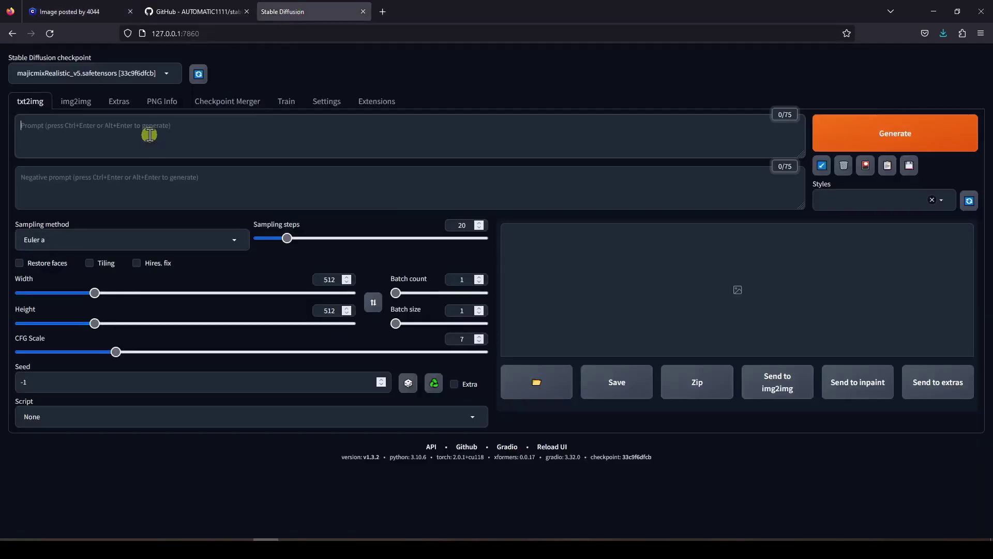
{"action": "key", "text": "ctrl+v"}
{"action": "left_click", "coordinate": [86, 12]}
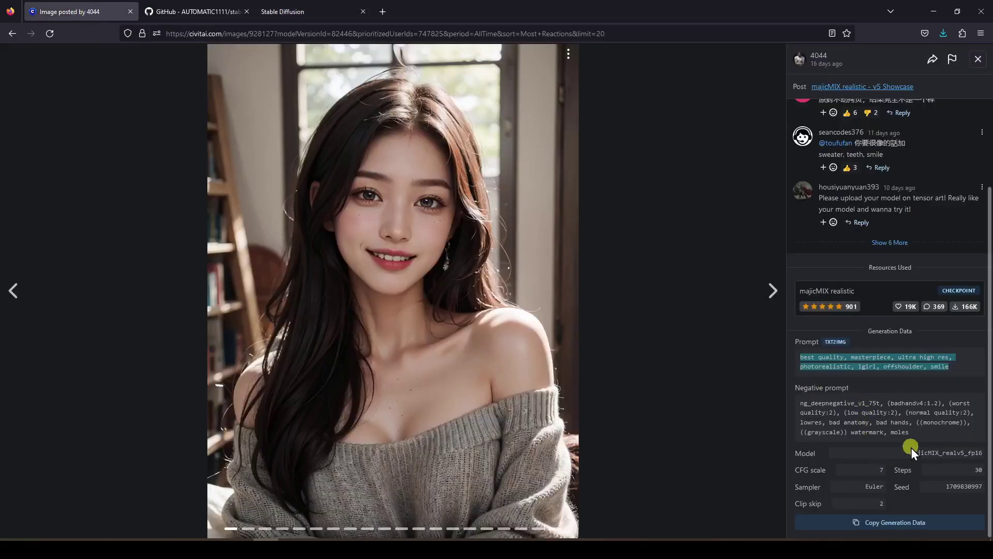
{"action": "left_click_drag", "start_coordinate": [915, 435], "coordinate": [810, 406]}
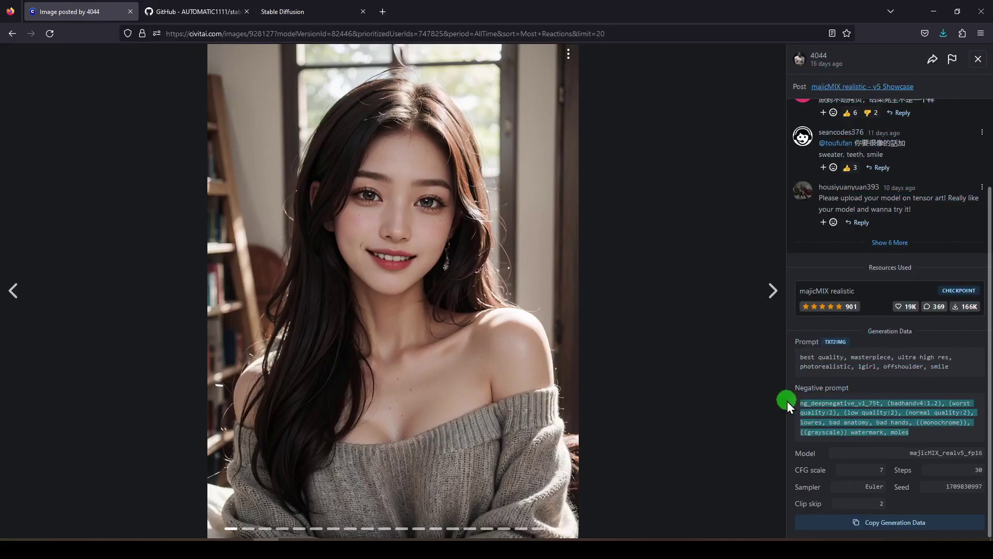
{"action": "key", "text": "ctrl+c"}
{"action": "left_click", "coordinate": [283, 11]}
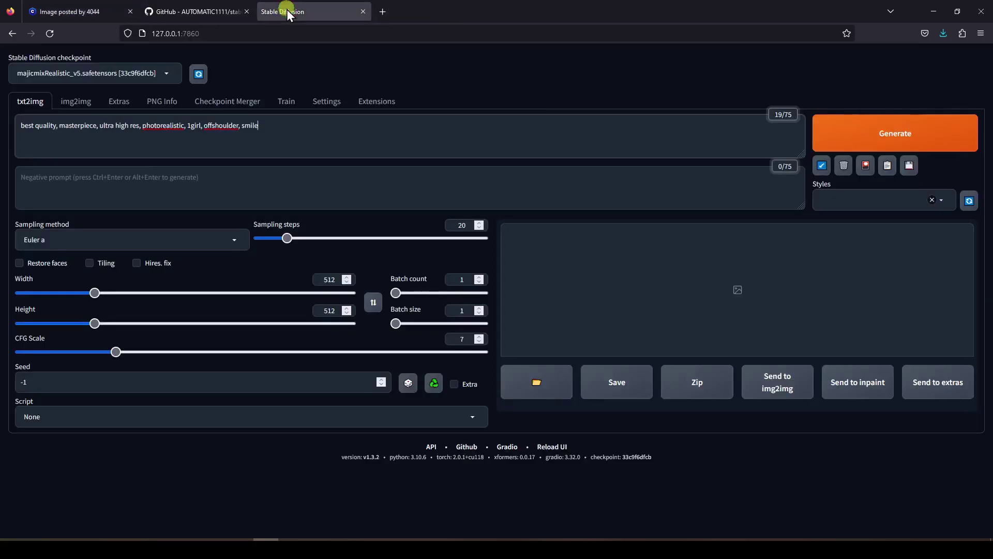
{"action": "left_click", "coordinate": [175, 171]}
{"action": "key", "text": "ctrl+v"}
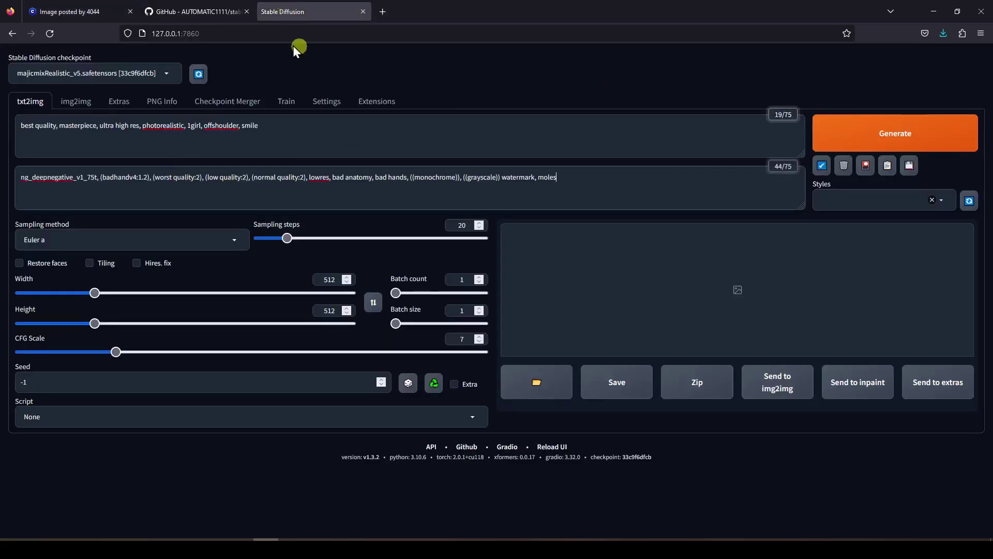
{"action": "left_click", "coordinate": [70, 11]}
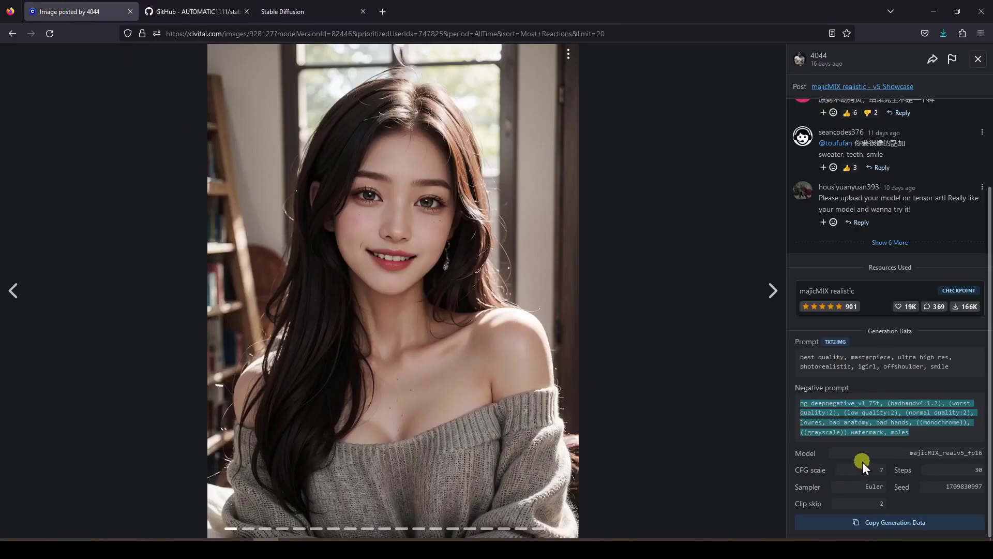
{"action": "left_click", "coordinate": [959, 461]}
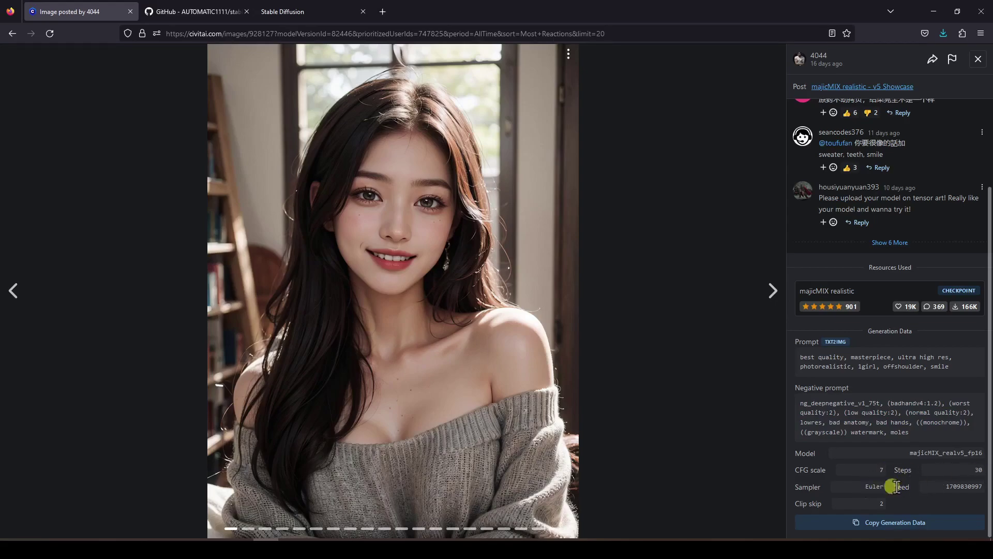
{"action": "double_click", "coordinate": [969, 487]}
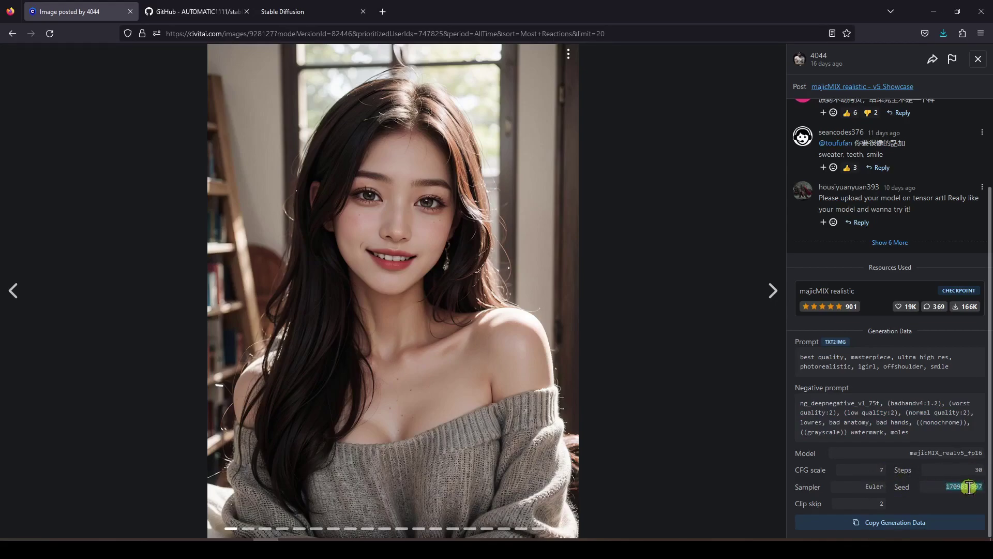
Choose the Euler sampler with 30 sampling steps.
{"action": "left_click", "coordinate": [306, 11]}
{"action": "left_click", "coordinate": [32, 240]}
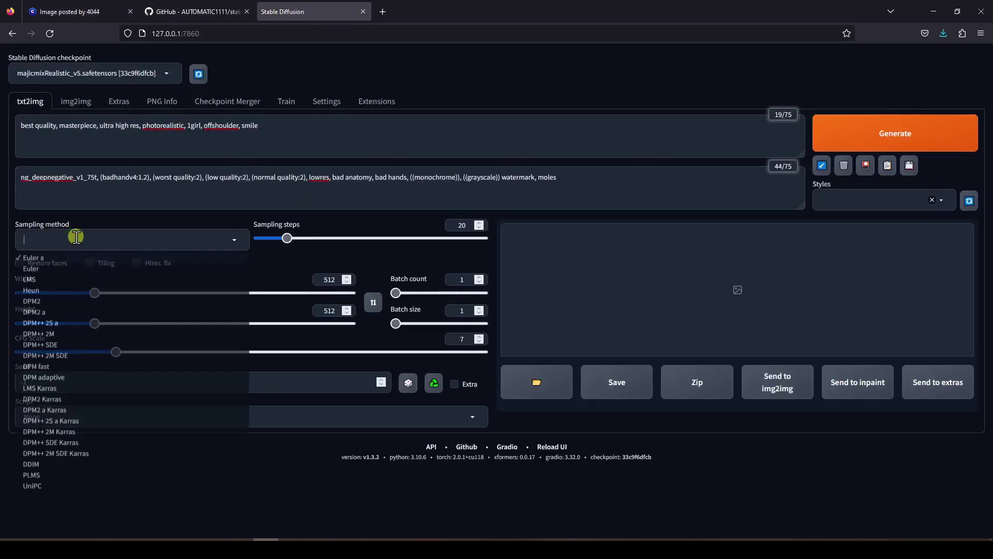
{"action": "left_click", "coordinate": [45, 270]}
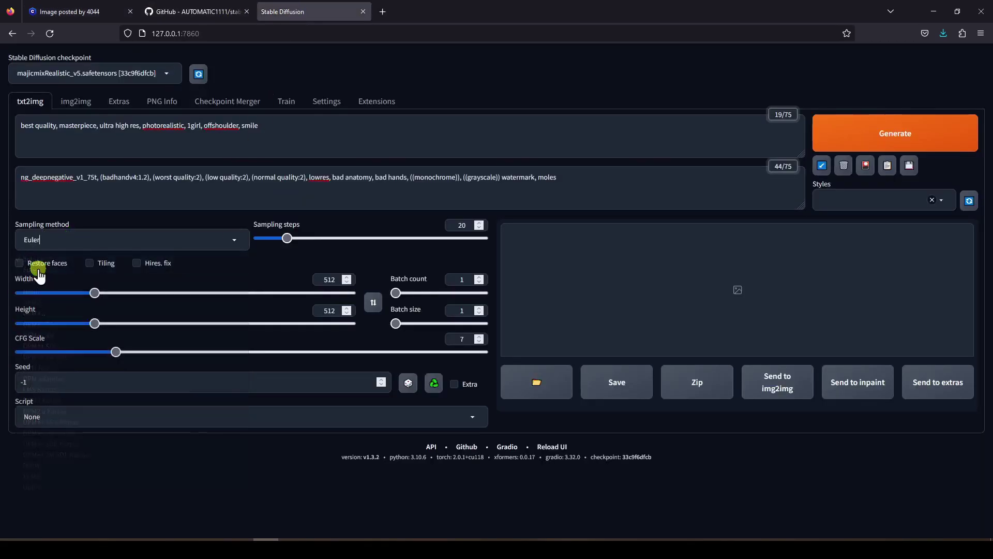
{"action": "double_click", "coordinate": [464, 224]}
{"action": "type", "text": "30"}
{"action": "left_click", "coordinate": [325, 272]}
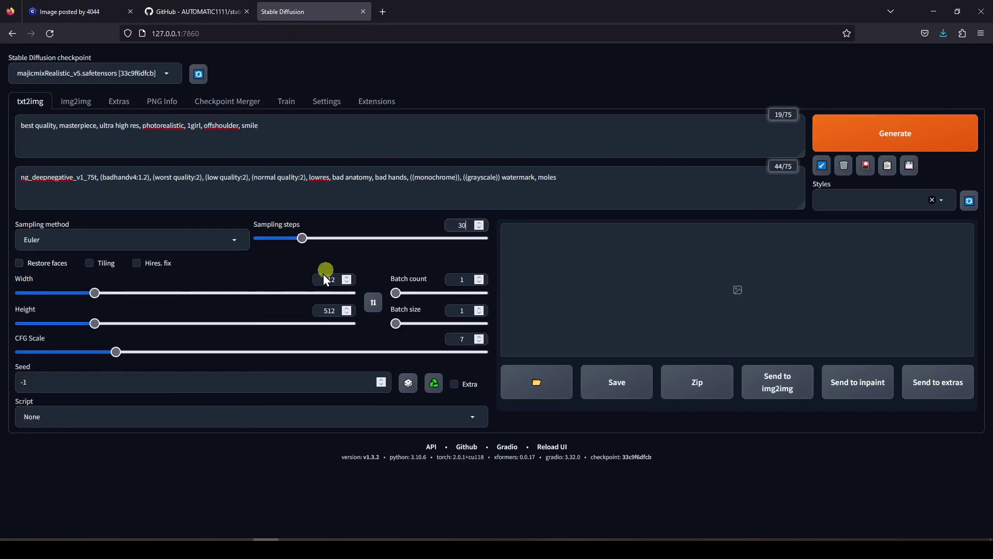
{"action": "double_click", "coordinate": [331, 311]}
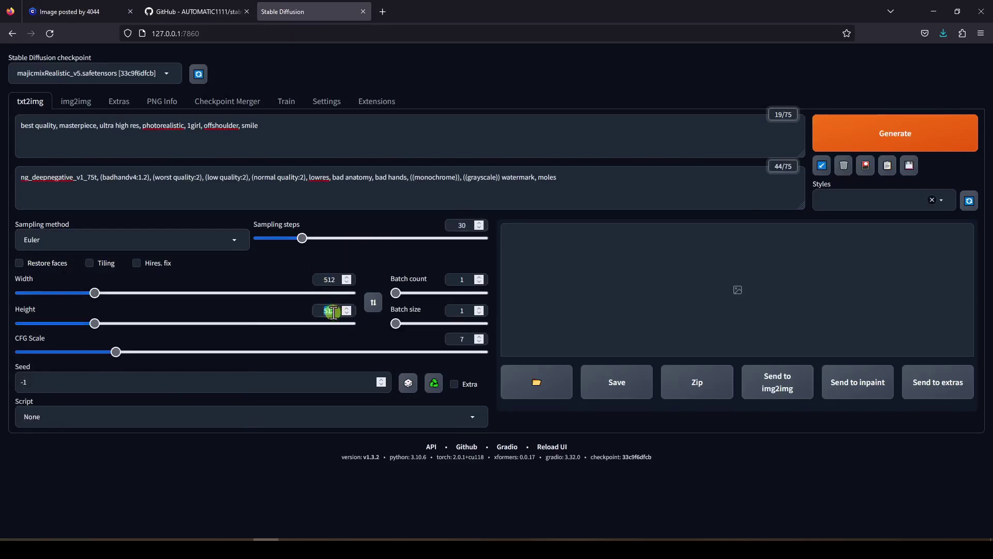
{"action": "type", "text": "768"}
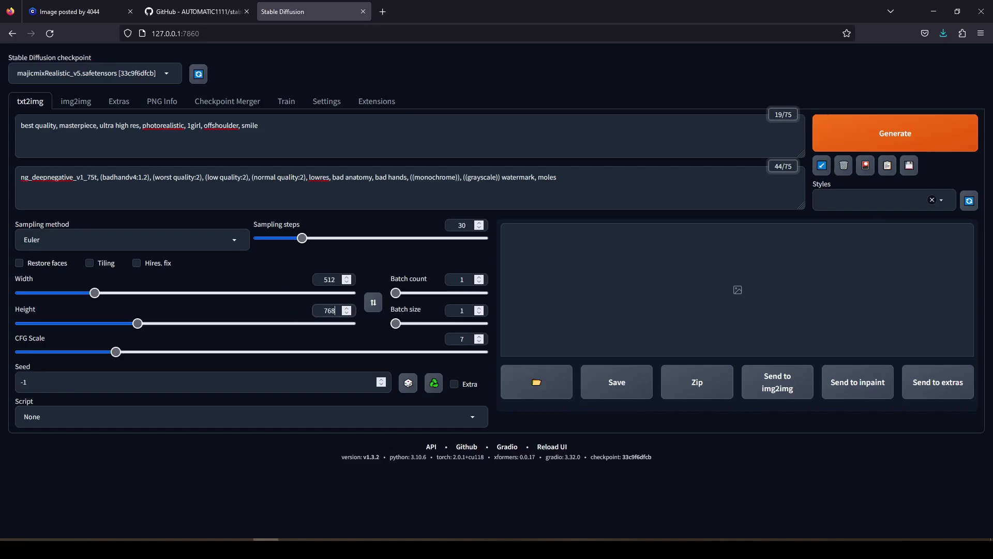
{"action": "double_click", "coordinate": [91, 379]}
{"action": "key", "text": "ctrl+v"}
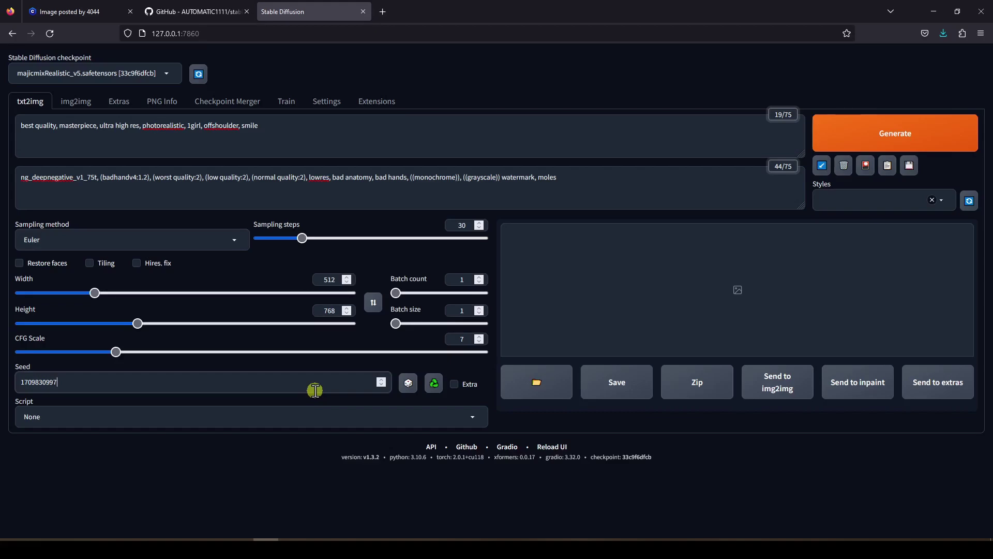
{"action": "left_click", "coordinate": [899, 128]}
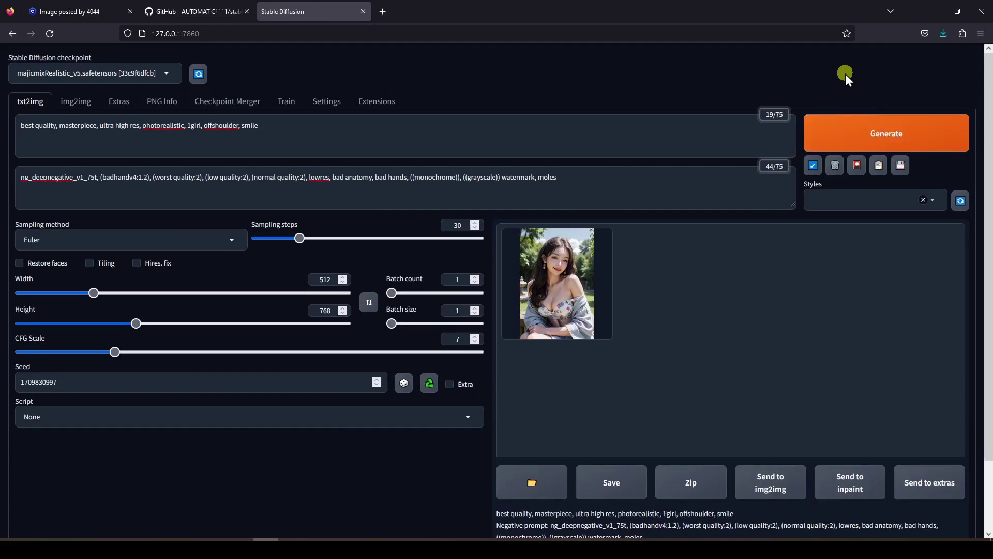
Open the finished 512×768 portrait from the gallery in the full-screen lightbox.
{"action": "left_click", "coordinate": [572, 290]}
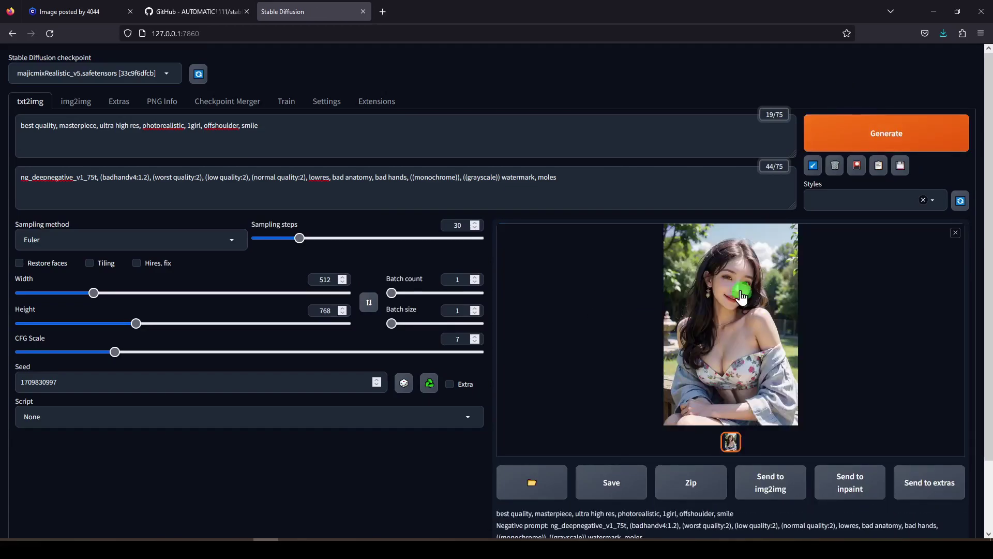
{"action": "left_click", "coordinate": [741, 296]}
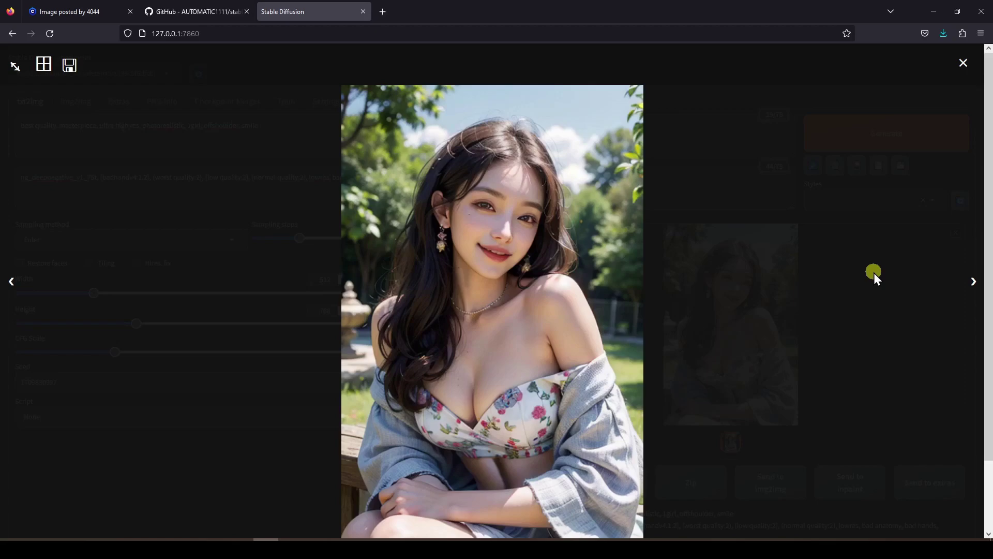
{"action": "left_click", "coordinate": [874, 273]}
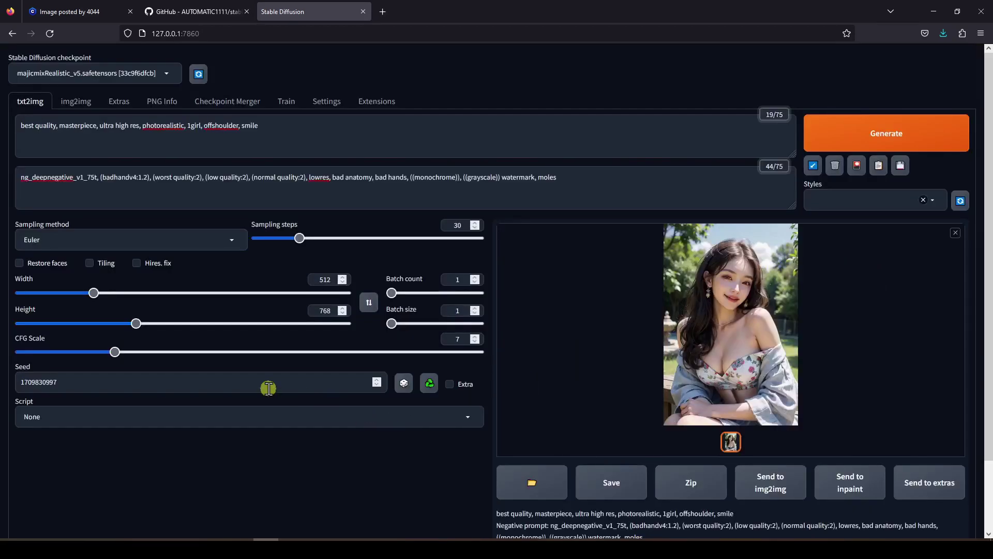
{"action": "left_click", "coordinate": [406, 385]}
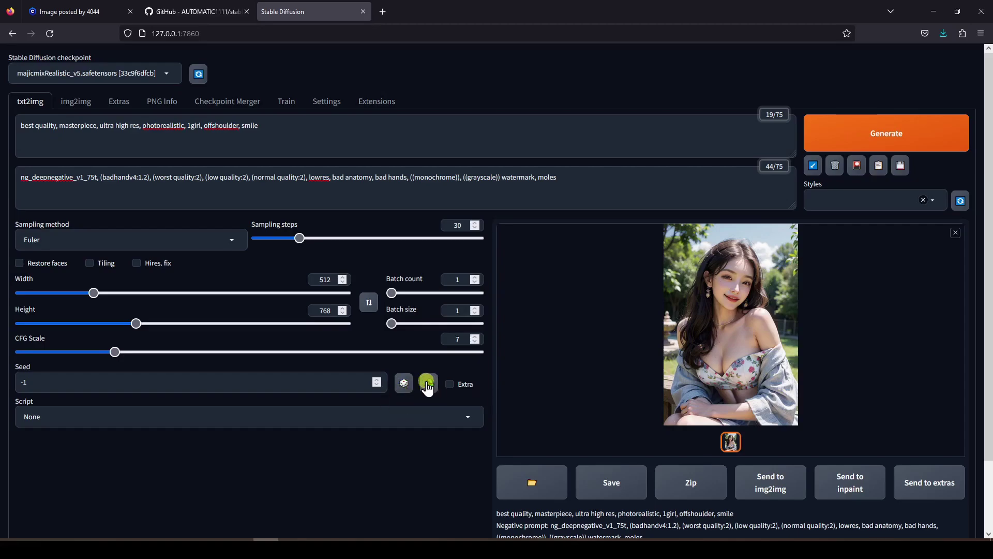
{"action": "left_click", "coordinate": [429, 386]}
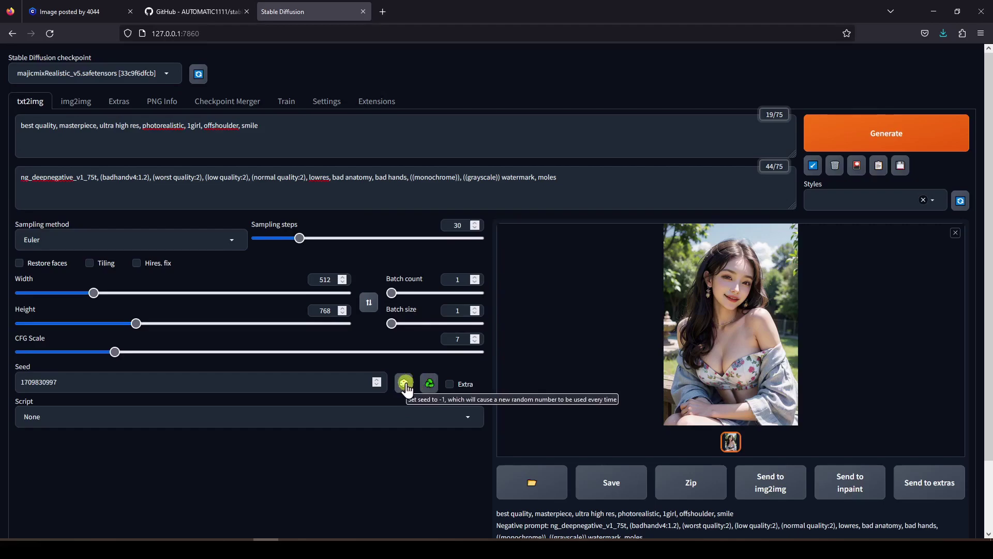
{"action": "left_click", "coordinate": [405, 383]}
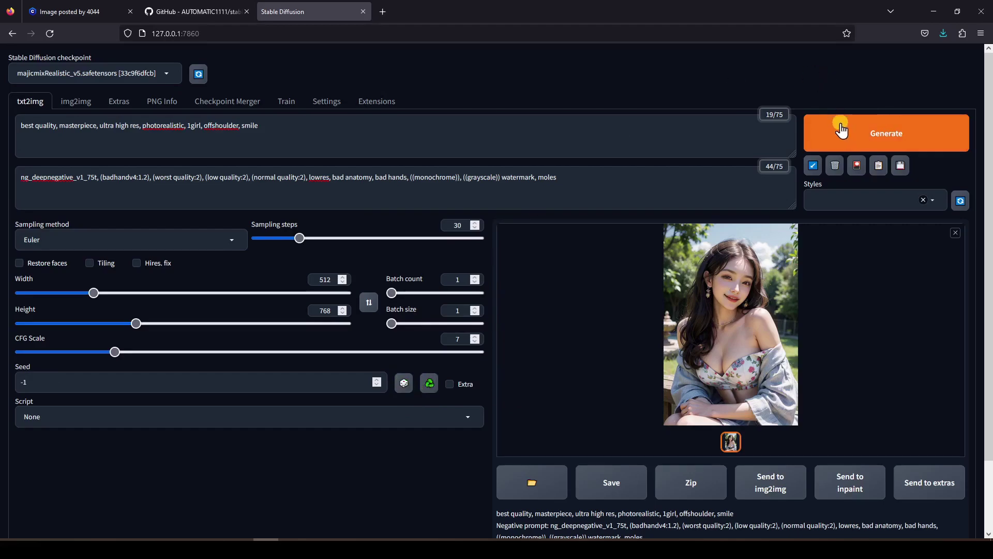
Generate a new random-seed portrait, watch its progress in the console, then view it full screen.
{"action": "left_click", "coordinate": [861, 130]}
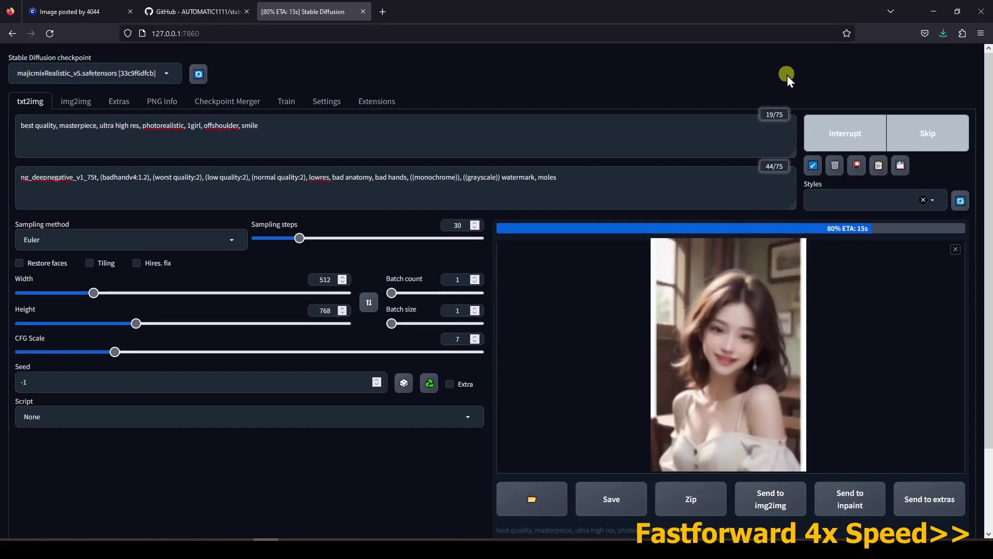
{"action": "left_click", "coordinate": [317, 550]}
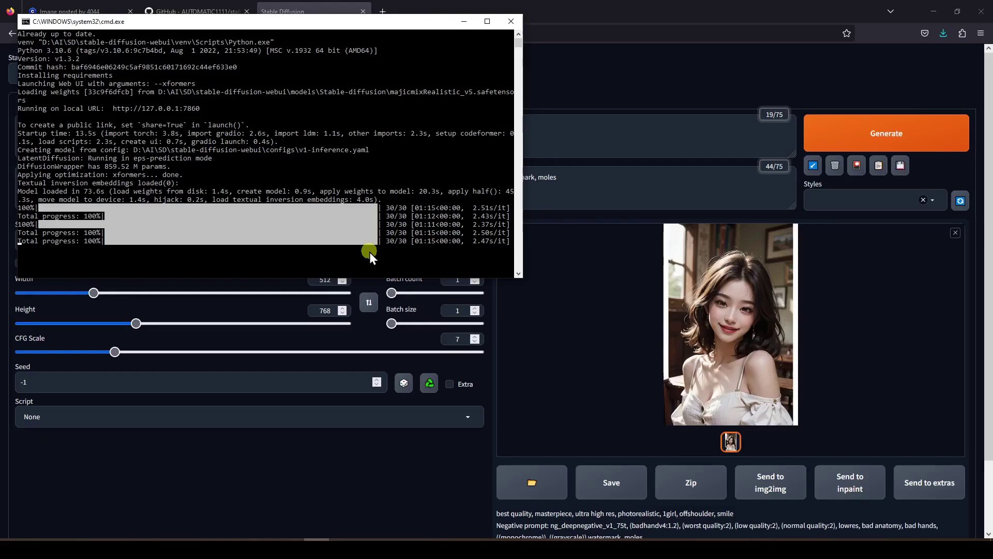
{"action": "left_click", "coordinate": [740, 80]}
{"action": "left_click", "coordinate": [724, 305]}
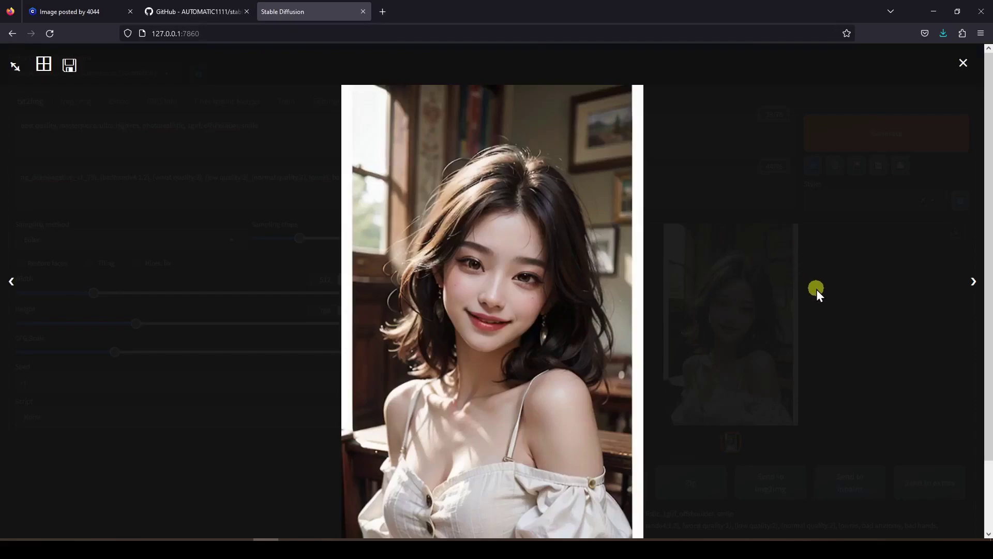
{"action": "left_click", "coordinate": [865, 281]}
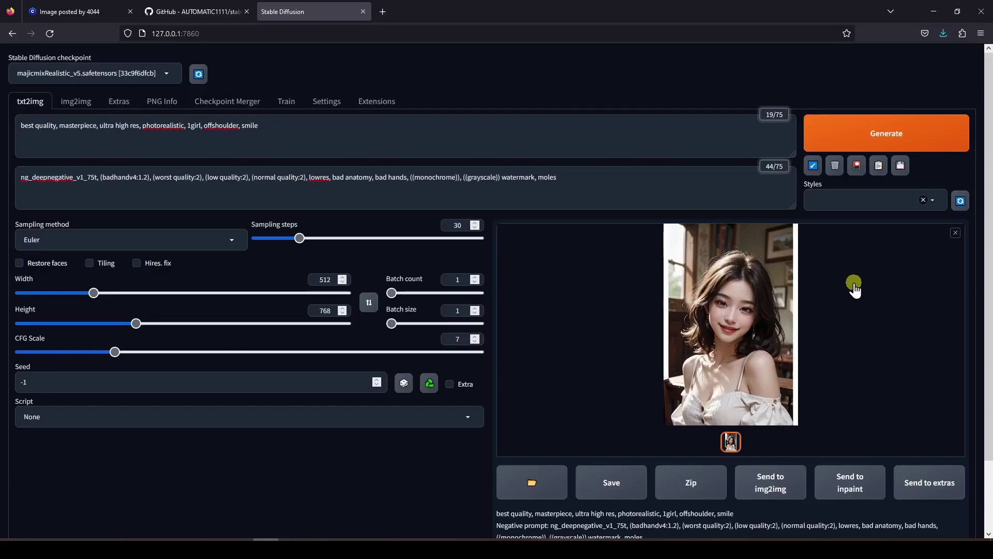
Open outputs\txt2img-images\2023-06-11 in the stable-diffusion-webui folder window.
{"action": "mouse_move", "coordinate": [138, 548]}
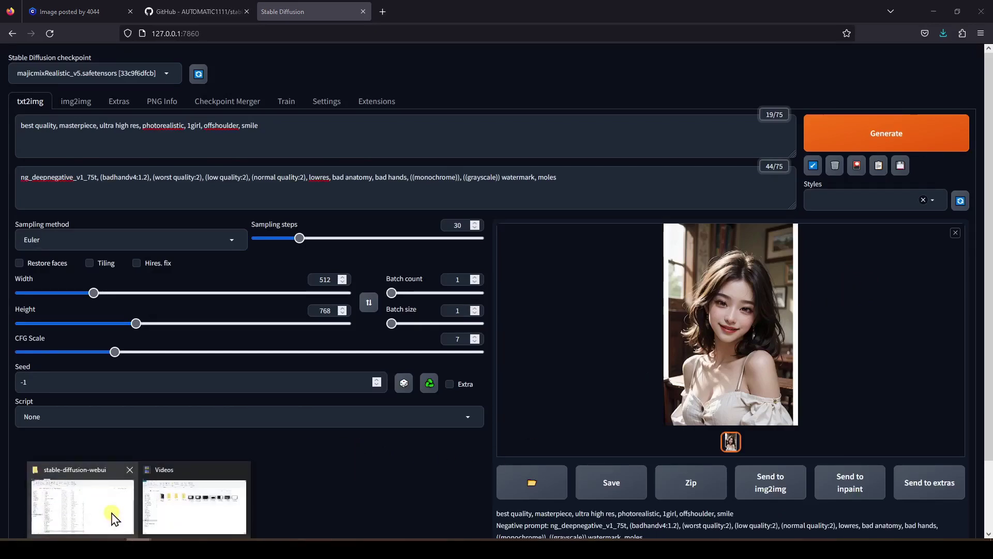
{"action": "left_click", "coordinate": [114, 517]}
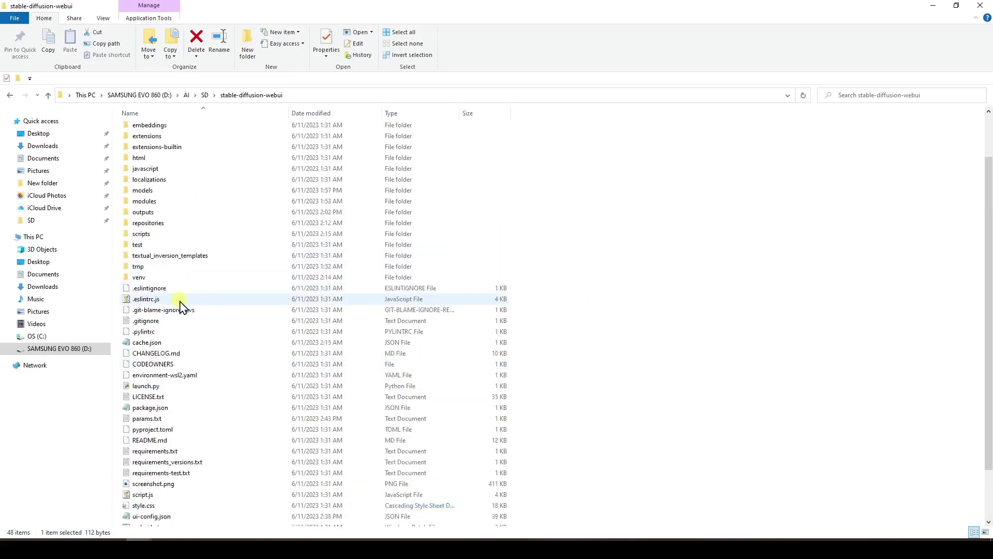
{"action": "scroll", "coordinate": [182, 306], "scroll_direction": "up", "scroll_amount": 2}
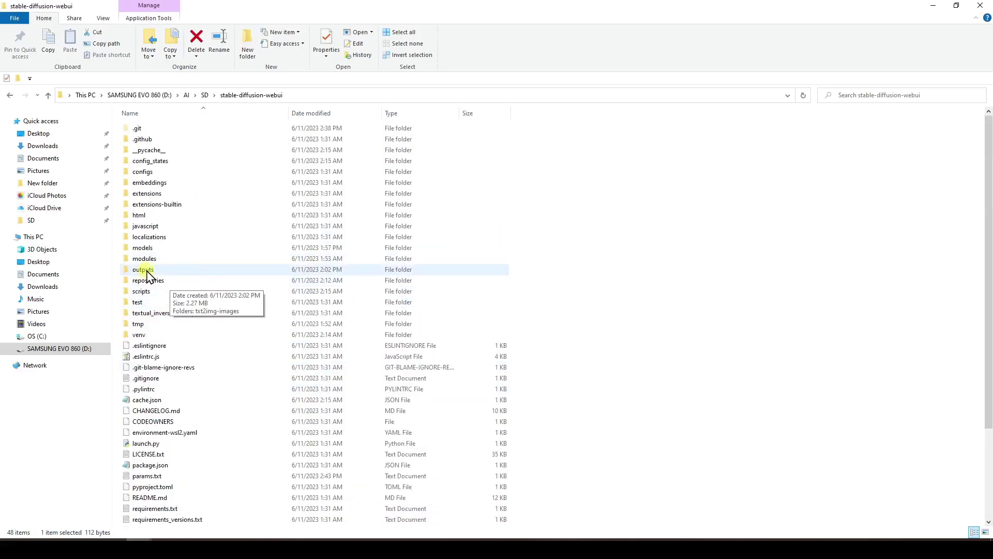
{"action": "double_click", "coordinate": [147, 273]}
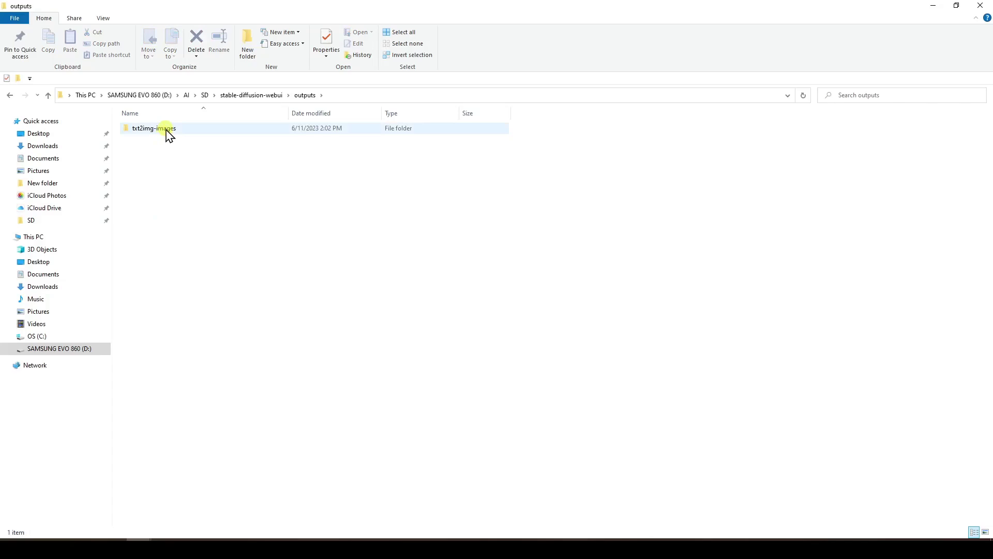
{"action": "double_click", "coordinate": [164, 130]}
{"action": "double_click", "coordinate": [147, 130]}
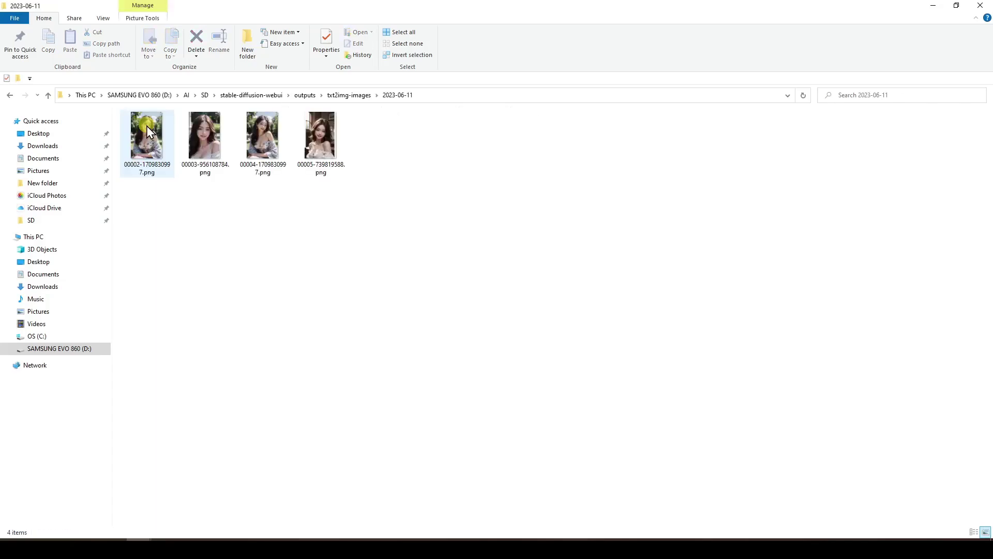
Select the saved image 00004-1709830997.png, then clear the selection.
{"action": "left_click", "coordinate": [248, 150]}
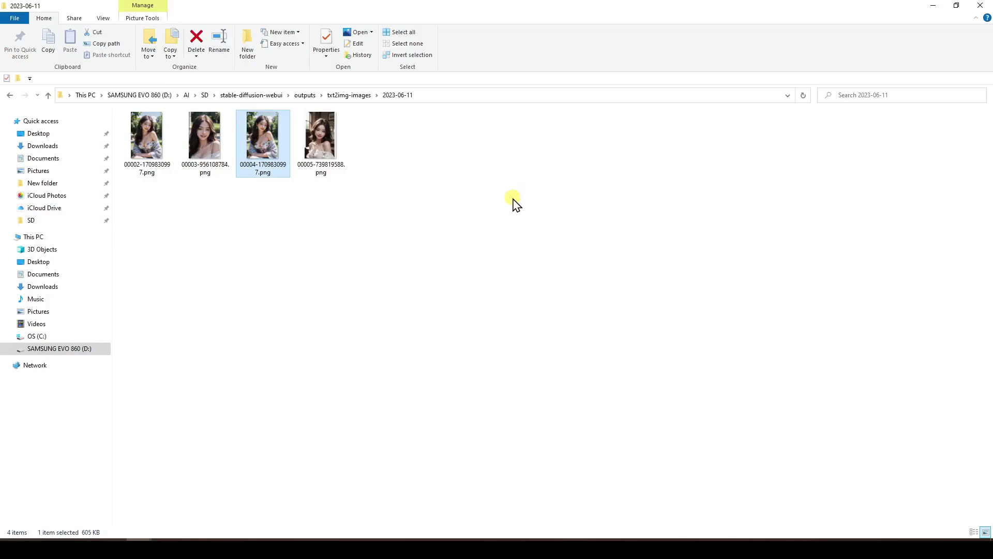
{"action": "left_click", "coordinate": [323, 155]}
{"action": "left_click", "coordinate": [456, 186]}
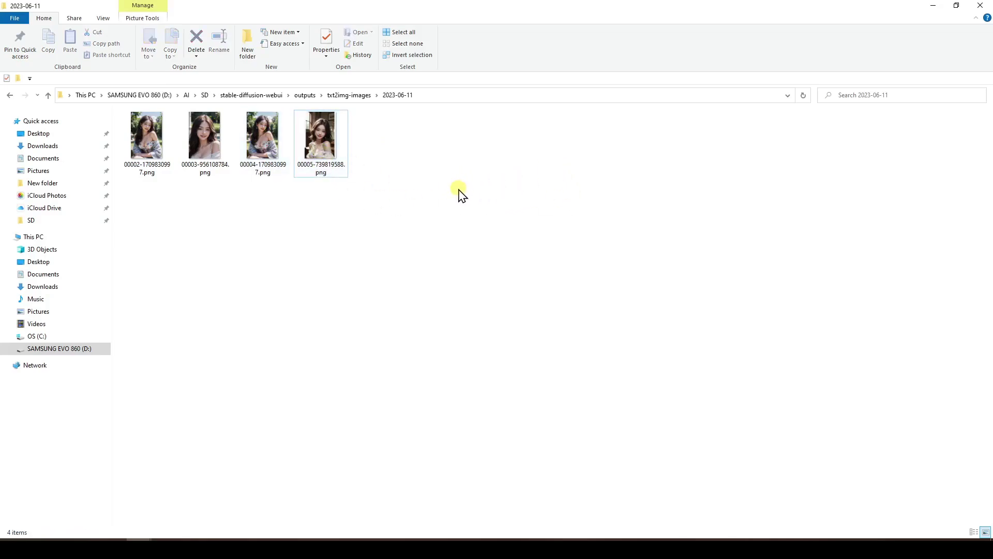
View 00004-1709830997.png and then 00005-739819588.png in Photos, and close the viewer.
{"action": "double_click", "coordinate": [256, 131]}
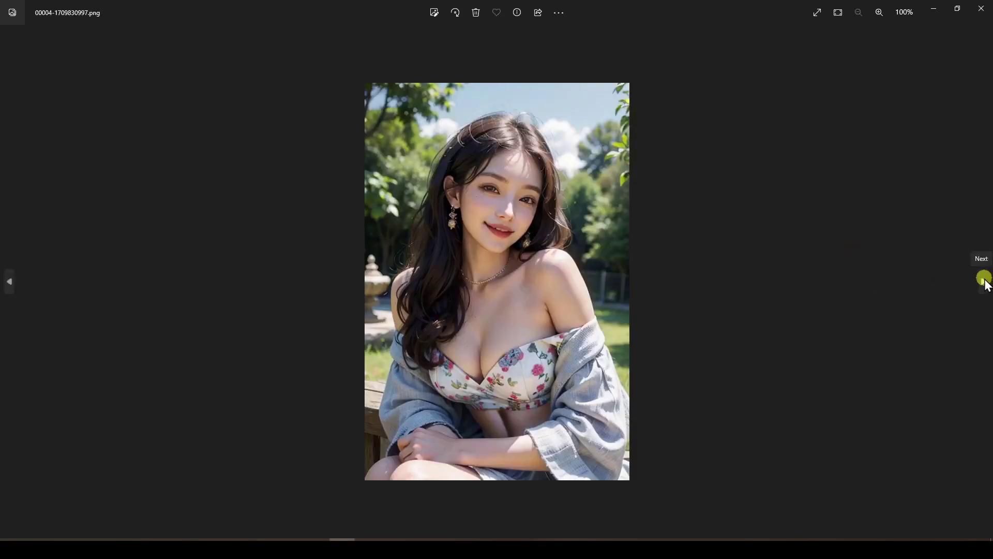
{"action": "left_click", "coordinate": [984, 281]}
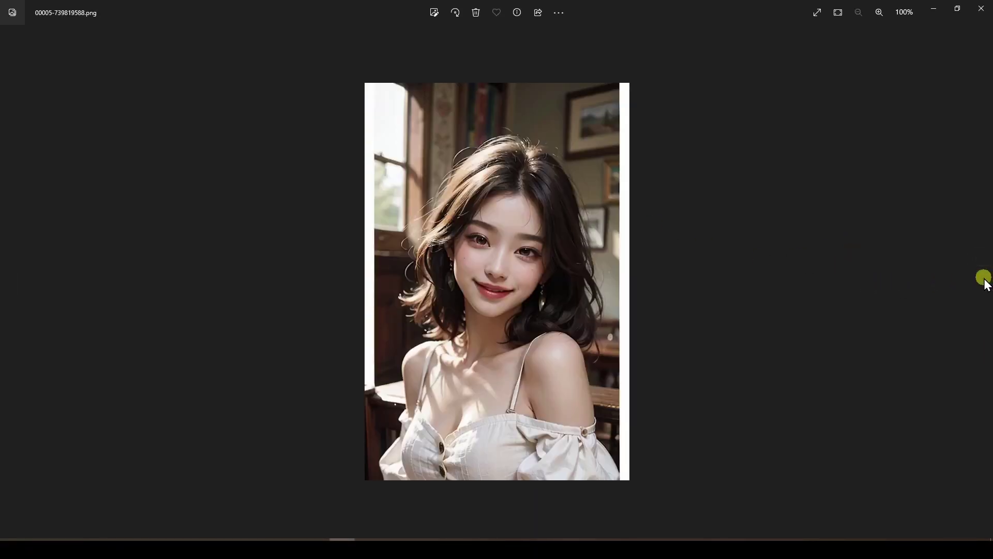
{"action": "left_click", "coordinate": [980, 11]}
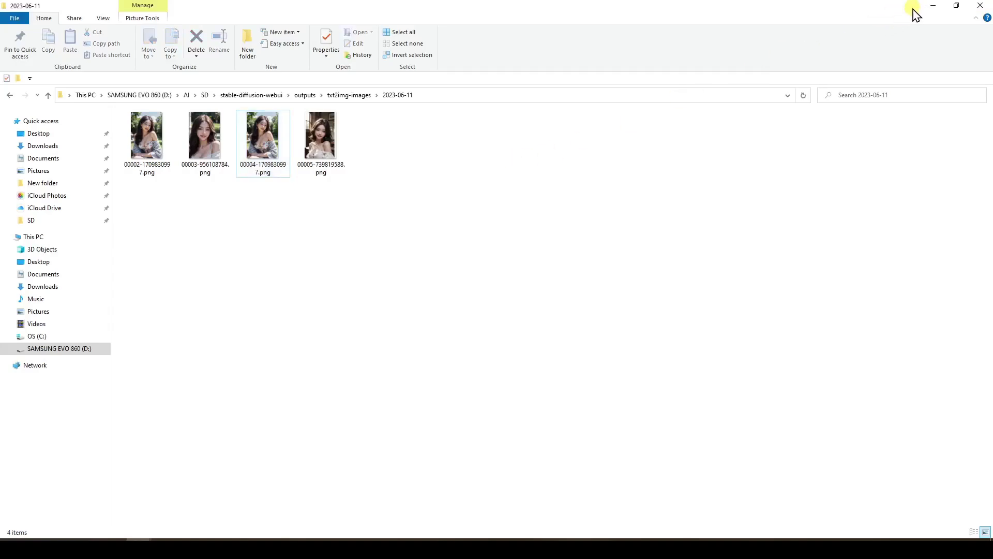
Minimize the File Explorer window to reveal the WebUI txt2img page in Firefox.
{"action": "left_click", "coordinate": [931, 6]}
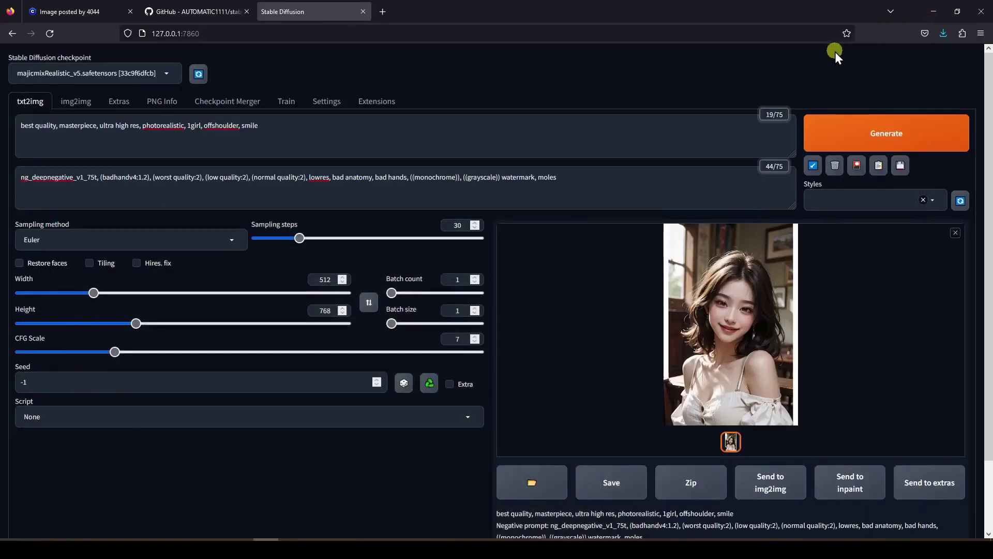